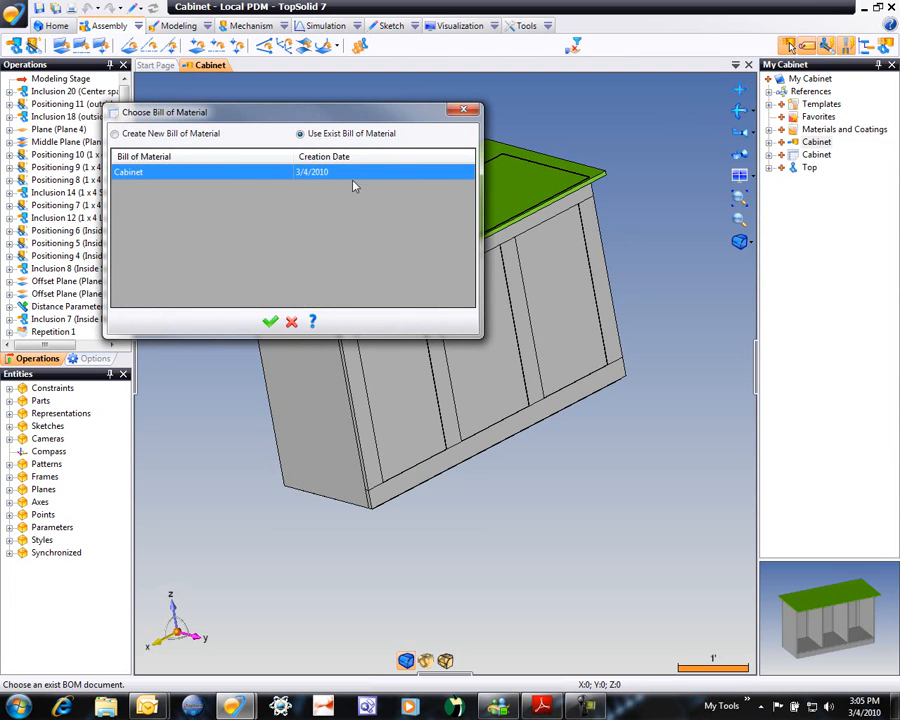
Step: Use the existing Cabinet bill of material for multiple drafts, exclude the Cabinet assembly, and choose to create them in a specified folder
{"action": "left_click", "coordinate": [270, 323]}
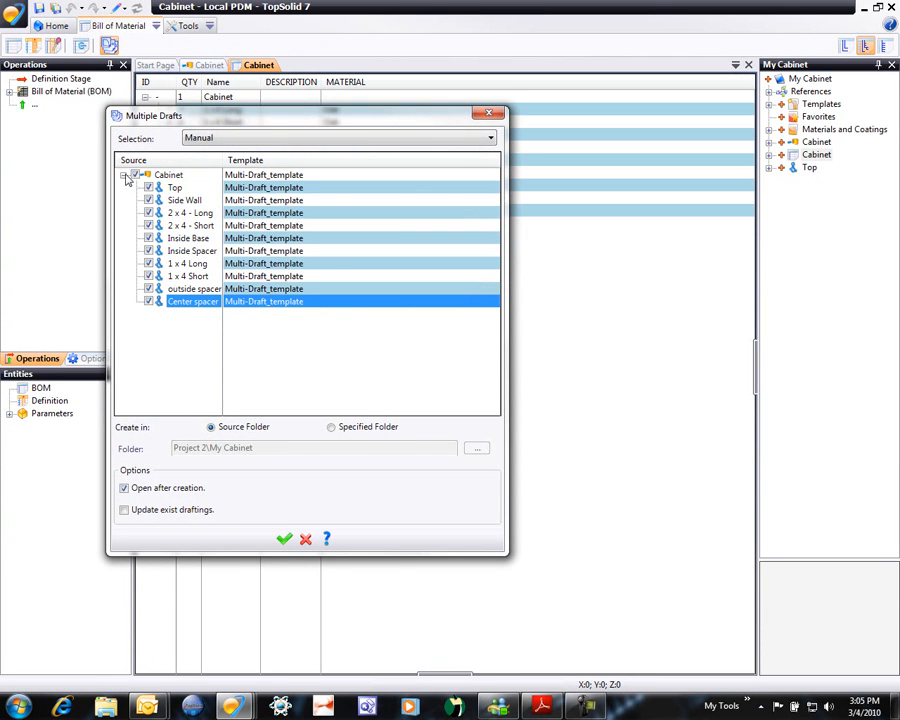
{"action": "left_click", "coordinate": [340, 430]}
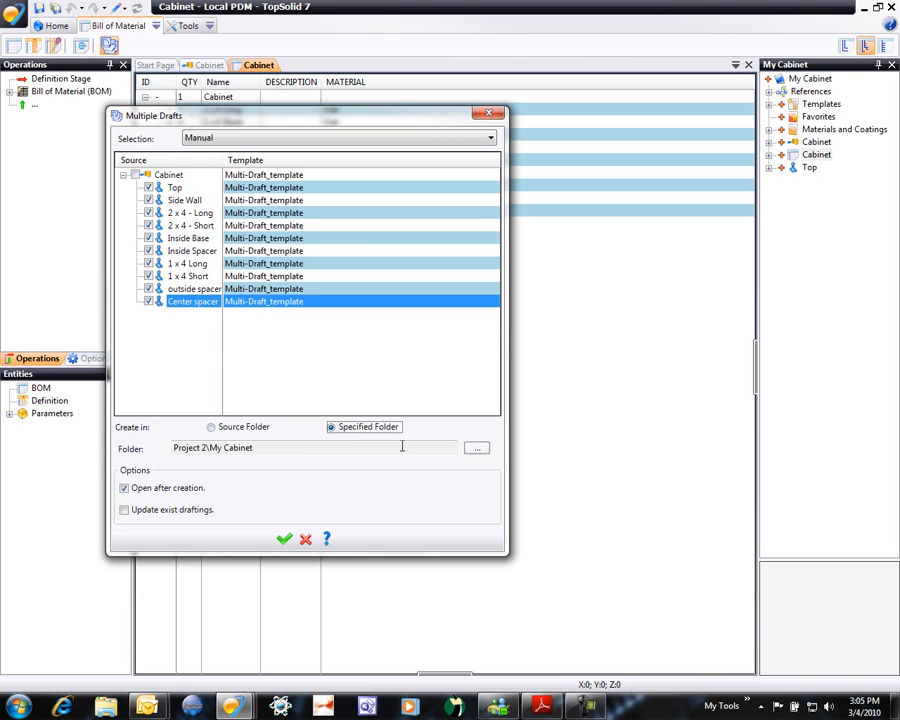
Step: Add a folder named draft to the My Cabinet project and generate the part drafts in it
{"action": "left_click", "coordinate": [477, 451]}
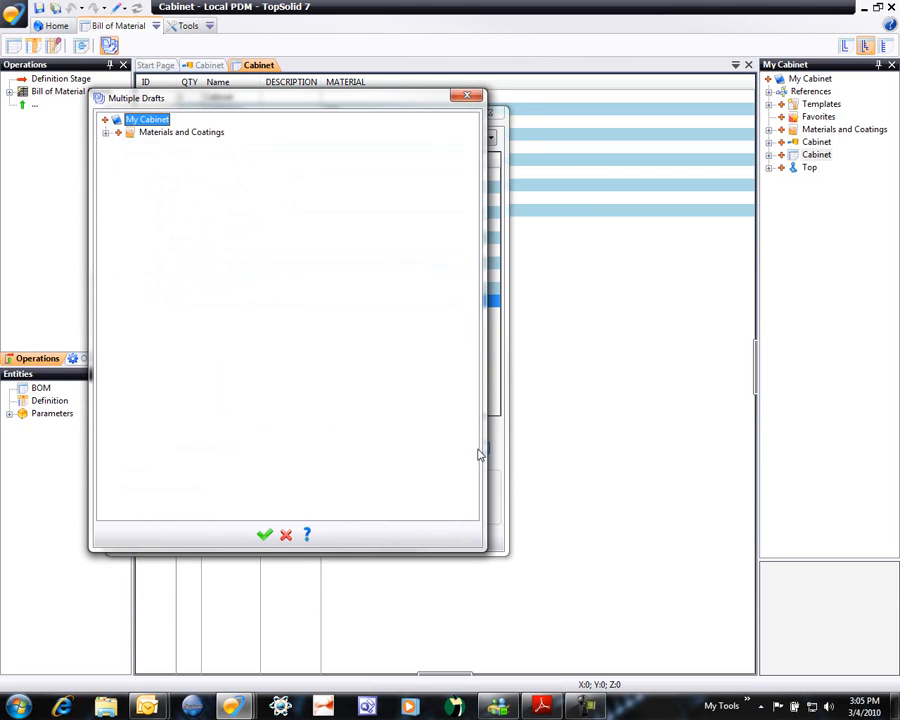
{"action": "right_click", "coordinate": [133, 122]}
{"action": "left_click", "coordinate": [162, 131]}
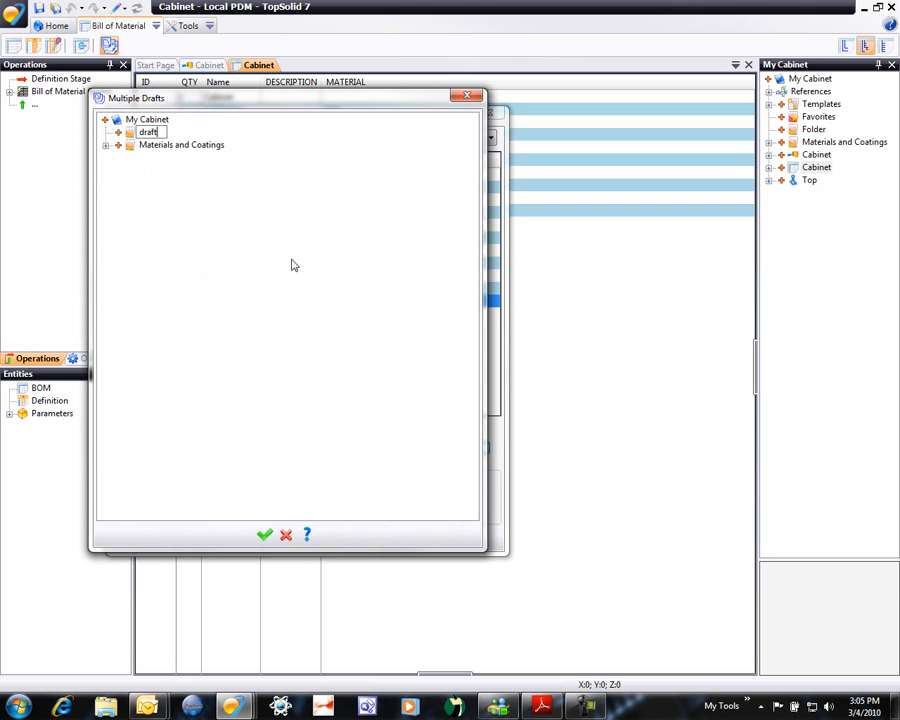
{"action": "right_click", "coordinate": [145, 133]}
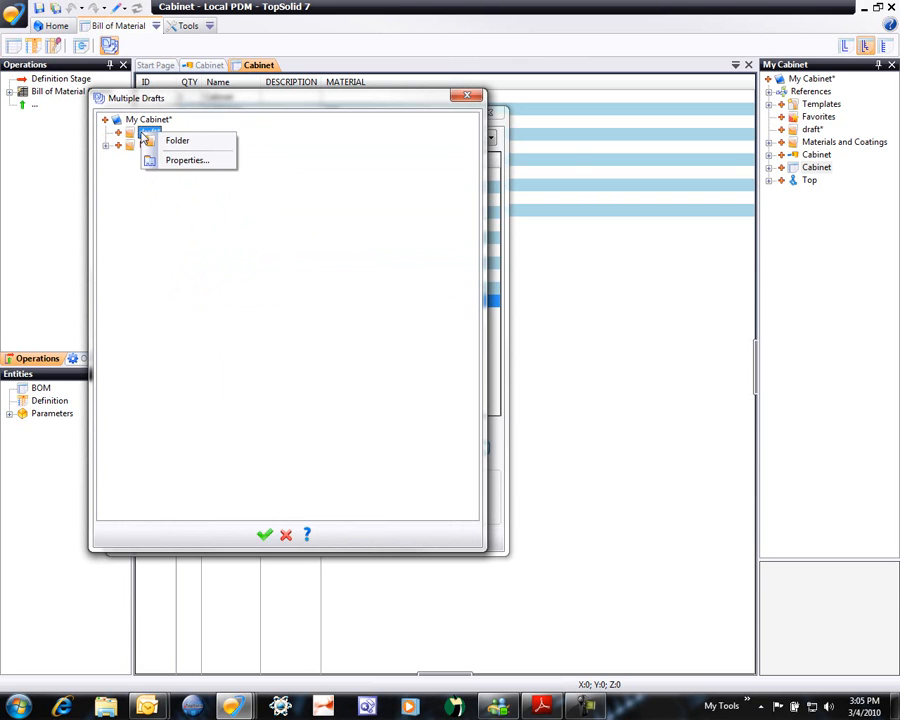
{"action": "left_click", "coordinate": [193, 310]}
{"action": "key", "text": "Return"}
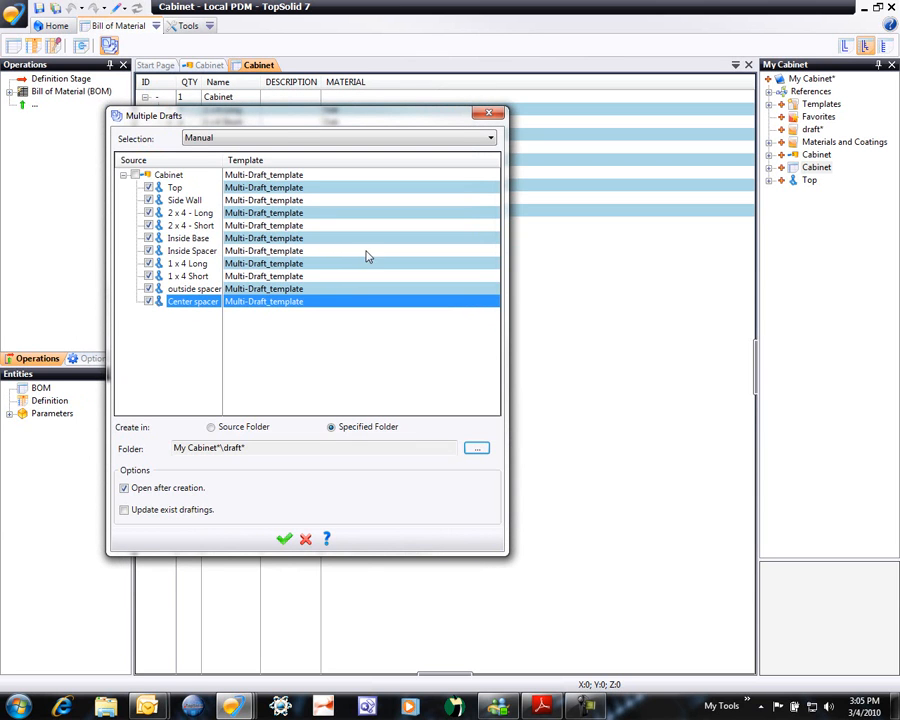
{"action": "left_click", "coordinate": [285, 539]}
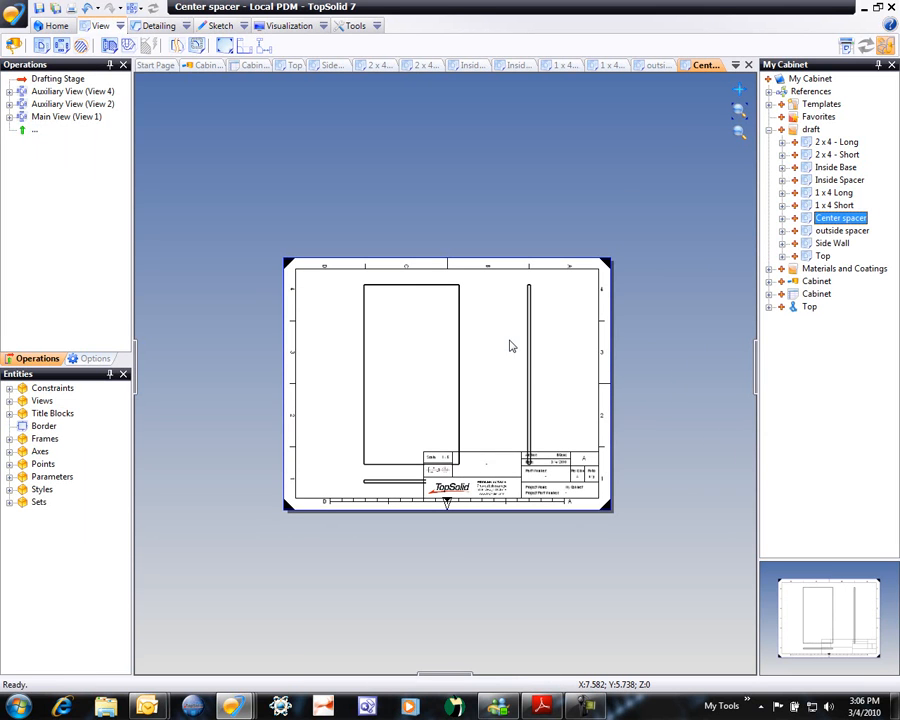
Step: Shift the Center spacer's main view left, clear of the title block, and dimension the panel's height and width
{"action": "left_click_drag", "start_coordinate": [417, 382], "coordinate": [366, 390]}
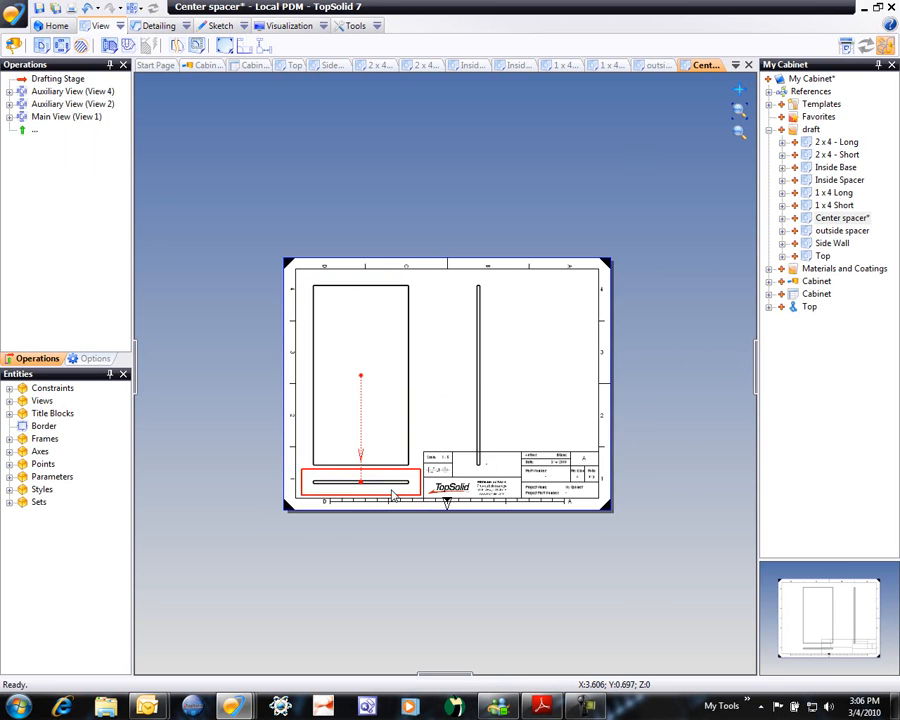
{"action": "scroll", "coordinate": [416, 326], "scroll_direction": "up", "scroll_amount": 2}
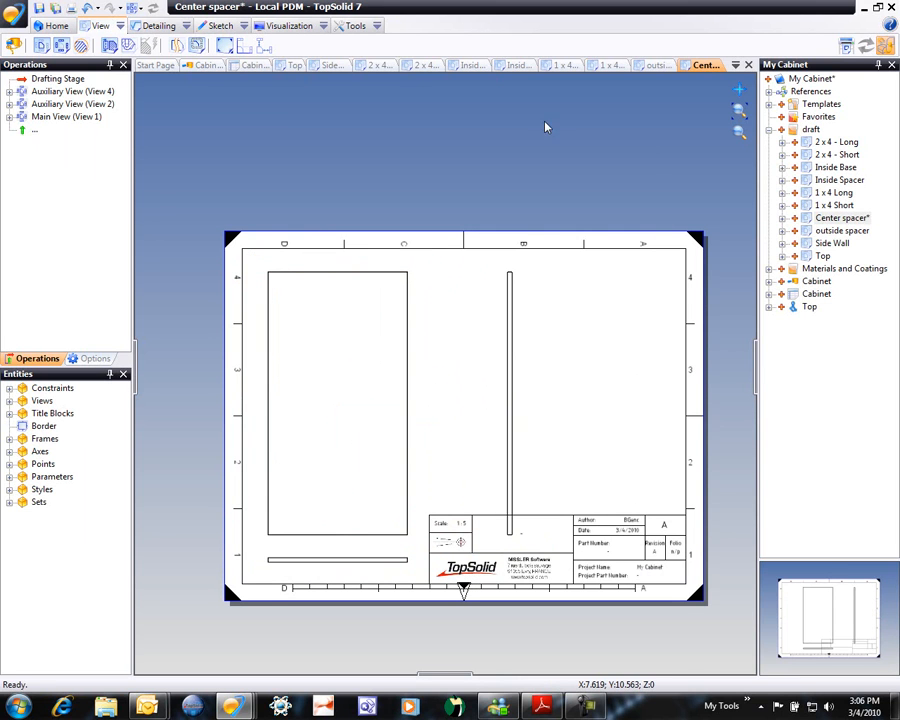
{"action": "left_click", "coordinate": [158, 25]}
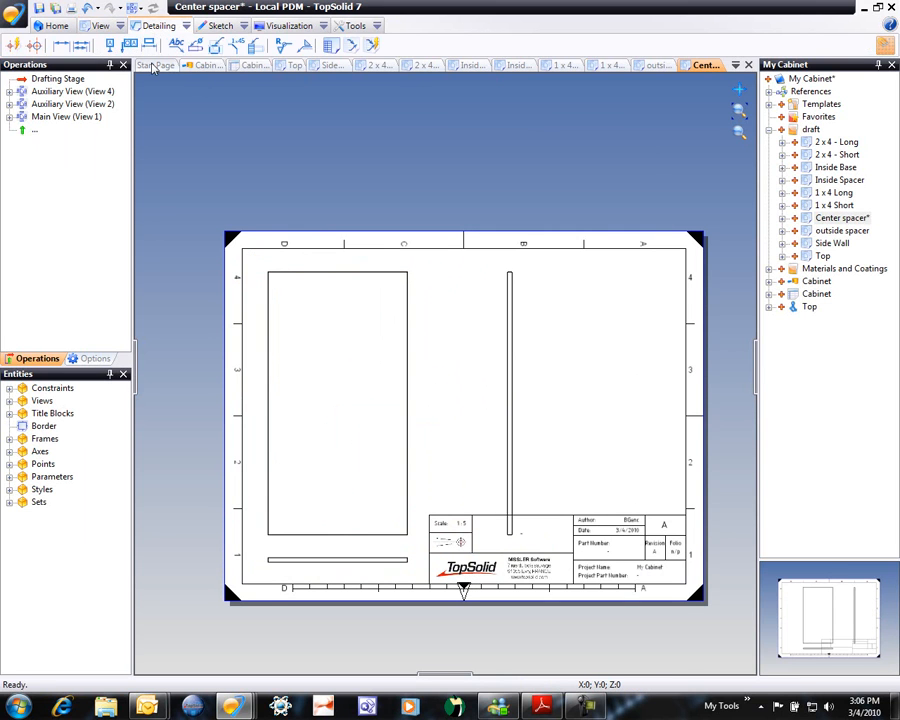
{"action": "left_click", "coordinate": [61, 45]}
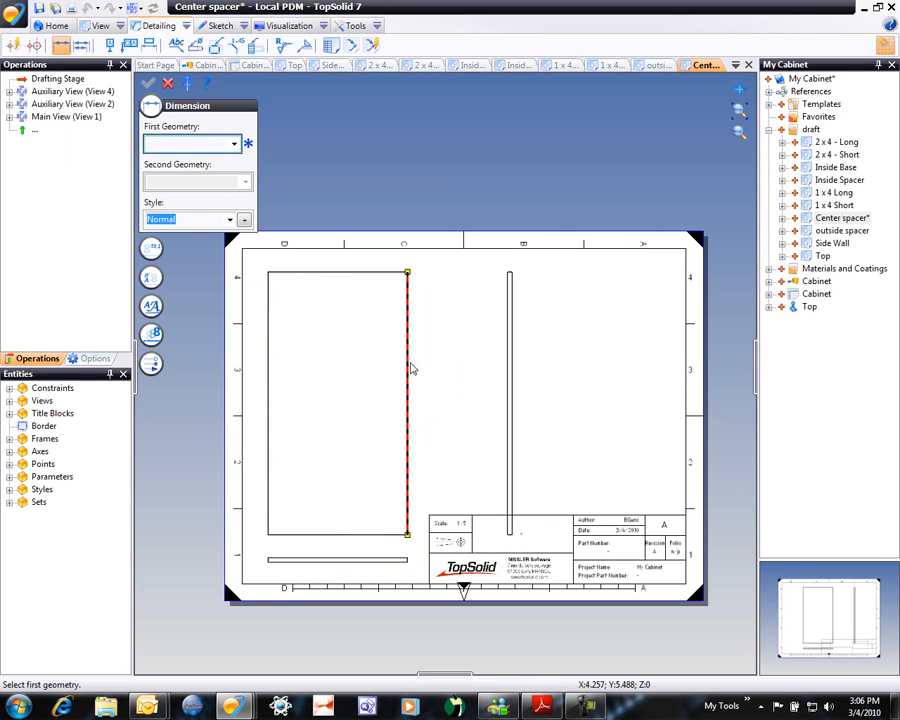
{"action": "left_click", "coordinate": [410, 368]}
{"action": "left_click", "coordinate": [438, 368]}
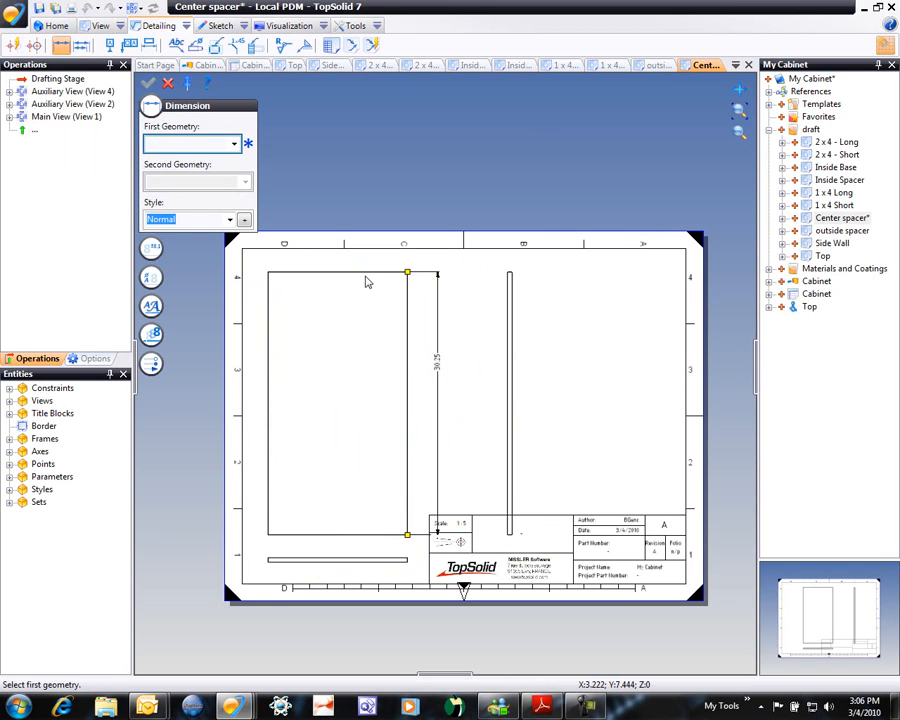
Step: Dimension the panel's thickness at the upper end of the narrow side view and save the Center spacer draft
{"action": "scroll", "coordinate": [500, 262], "scroll_direction": "up", "scroll_amount": 5}
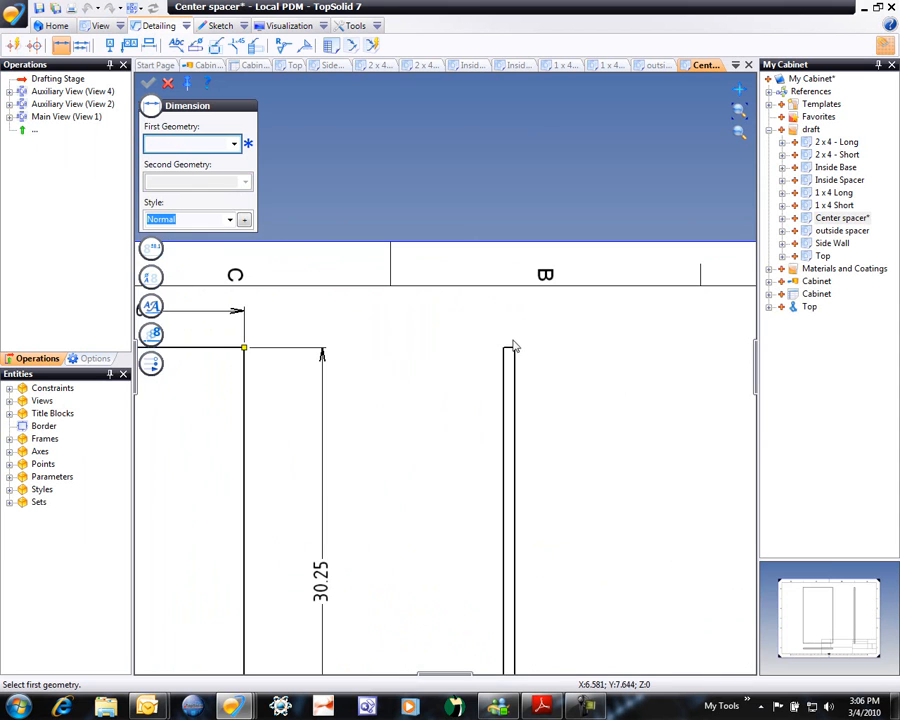
{"action": "left_click", "coordinate": [510, 354]}
{"action": "left_click", "coordinate": [574, 326]}
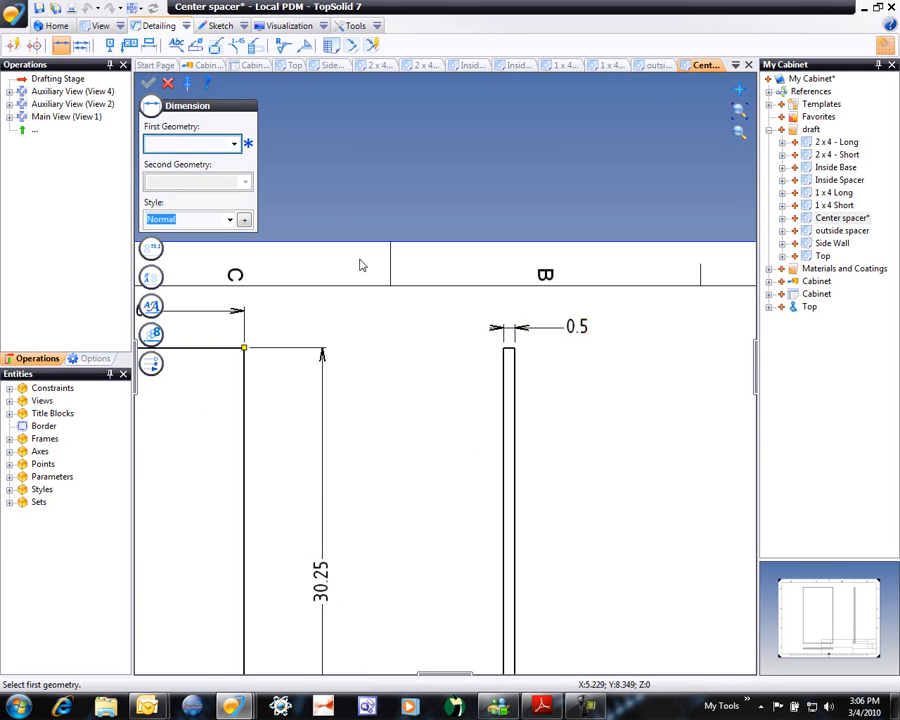
{"action": "scroll", "coordinate": [385, 240], "scroll_direction": "down", "scroll_amount": 3}
{"action": "scroll", "coordinate": [405, 214], "scroll_direction": "down", "scroll_amount": 3}
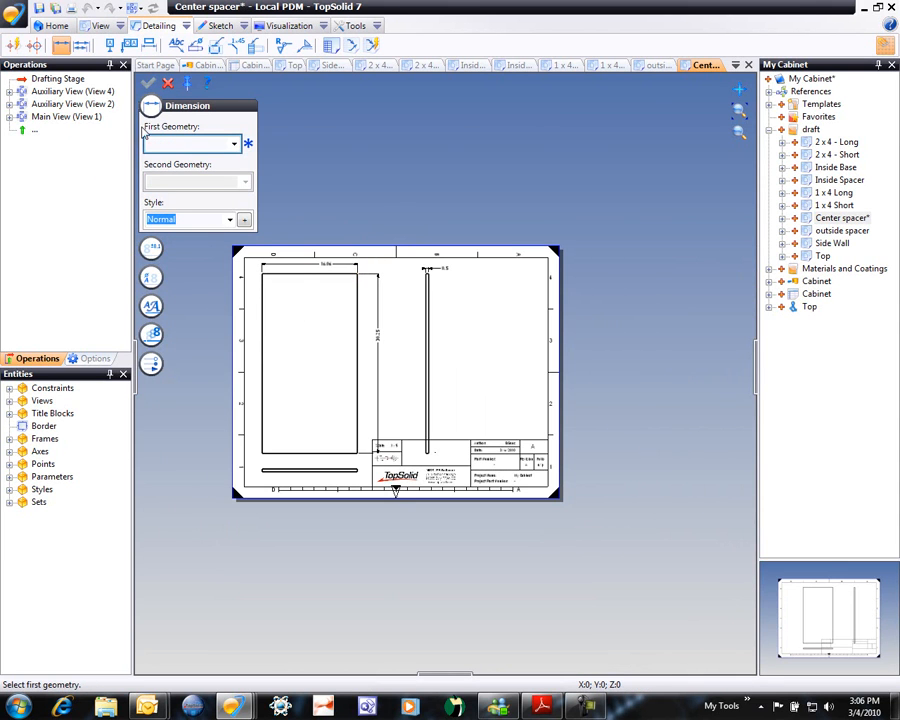
{"action": "key", "text": "Escape"}
{"action": "key", "text": "ctrl+s"}
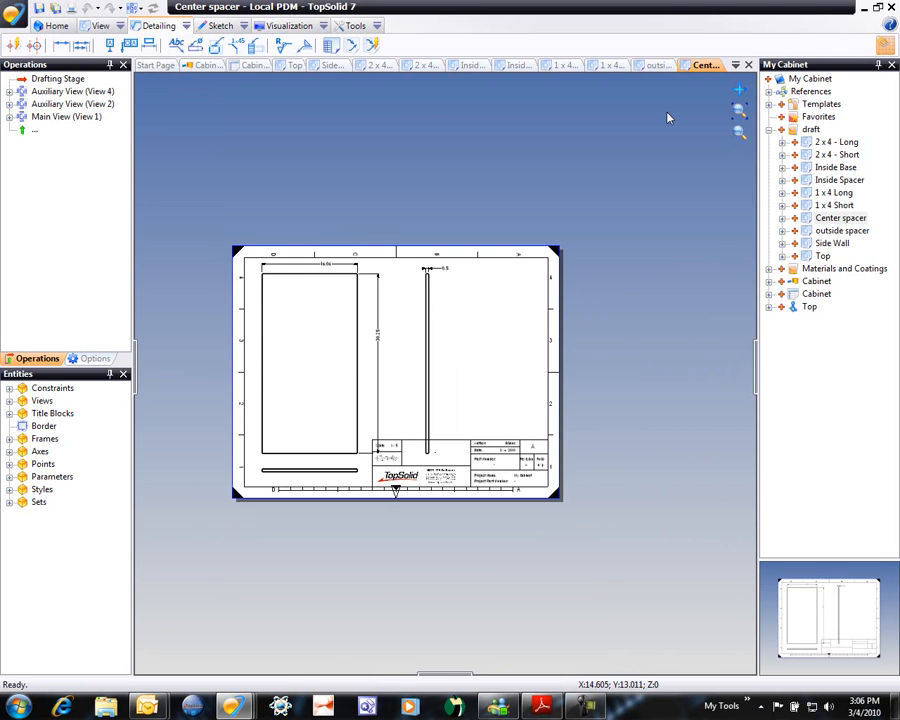
Step: Close the Center spacer draft and all other open documents
{"action": "middle_click", "coordinate": [706, 68]}
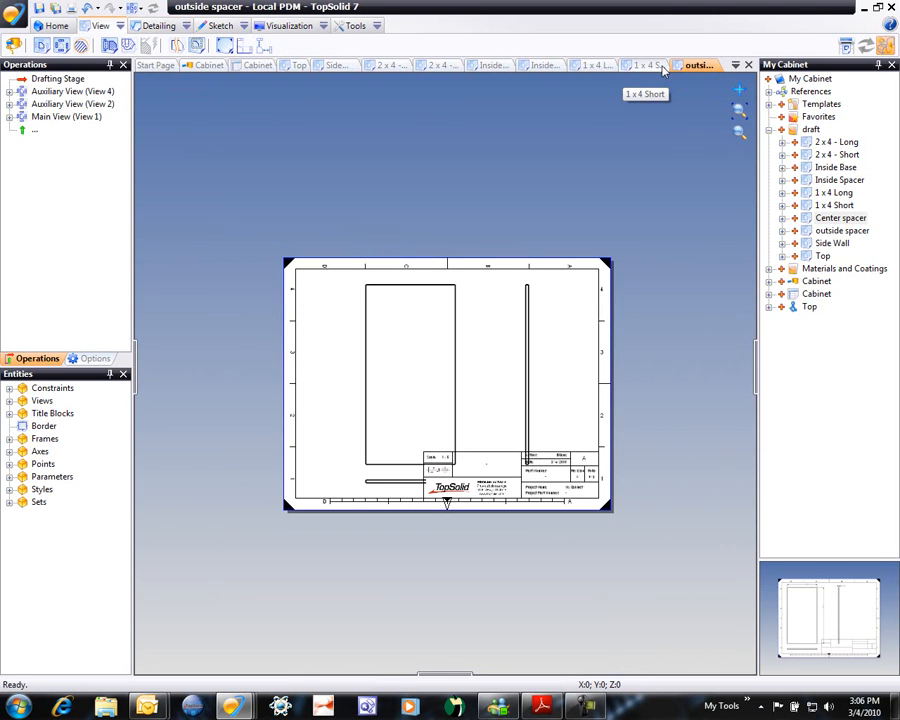
{"action": "right_click", "coordinate": [659, 68]}
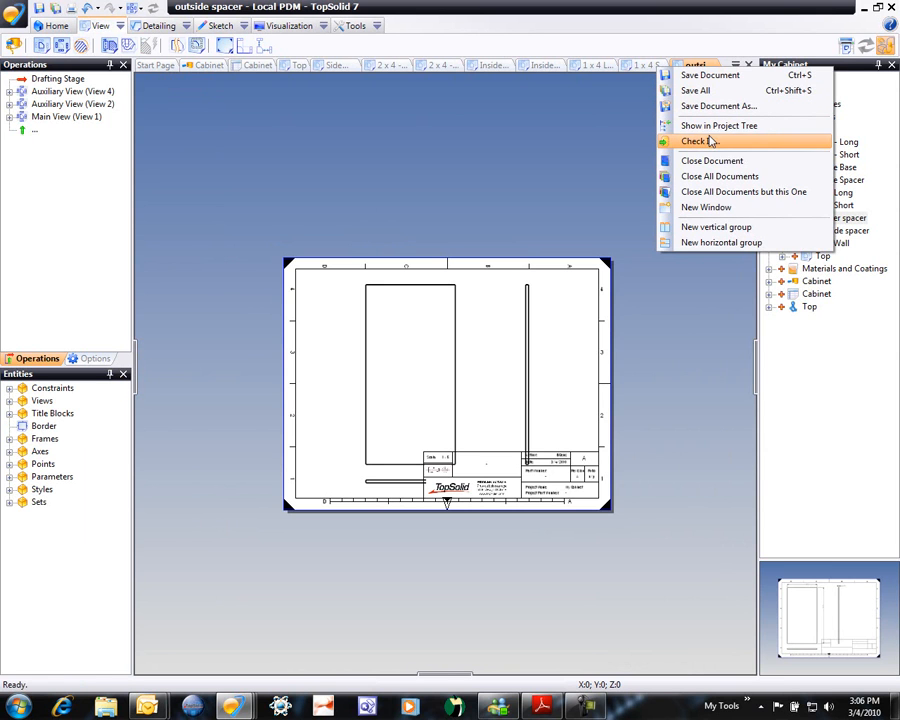
{"action": "left_click", "coordinate": [725, 177]}
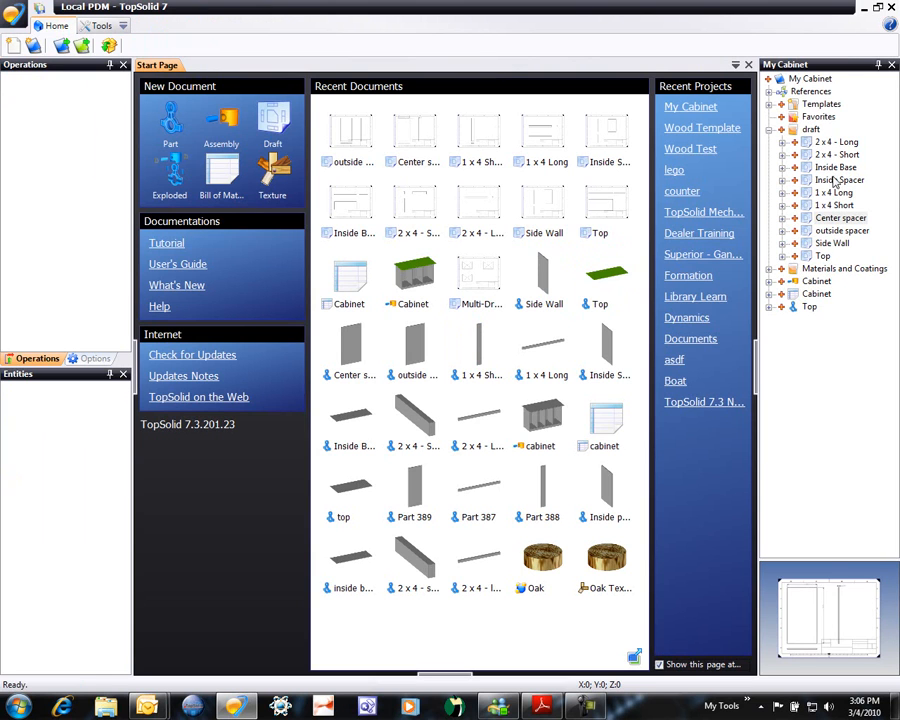
Step: Create a new draft of the Cabinet assembly from the A-Horizontal project template
{"action": "left_click", "coordinate": [781, 130]}
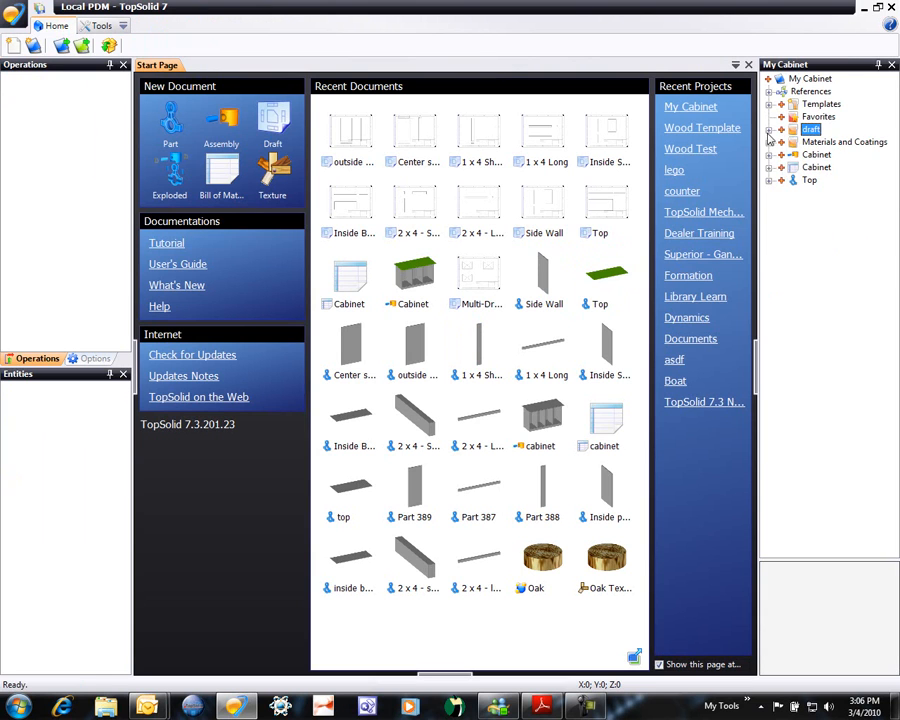
{"action": "left_click", "coordinate": [815, 156]}
{"action": "right_click", "coordinate": [818, 156]}
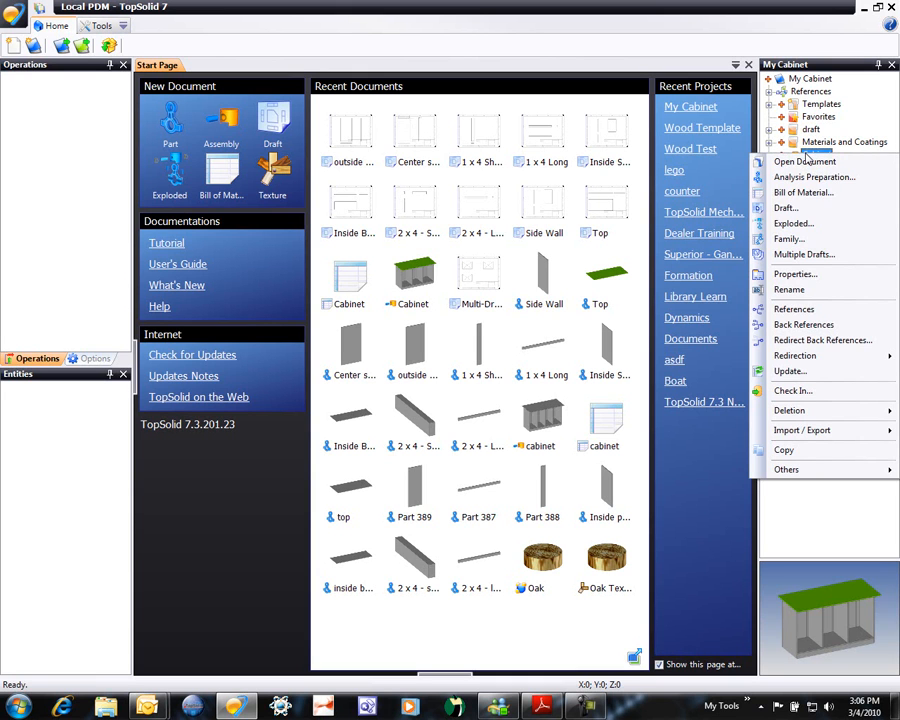
{"action": "left_click", "coordinate": [825, 211]}
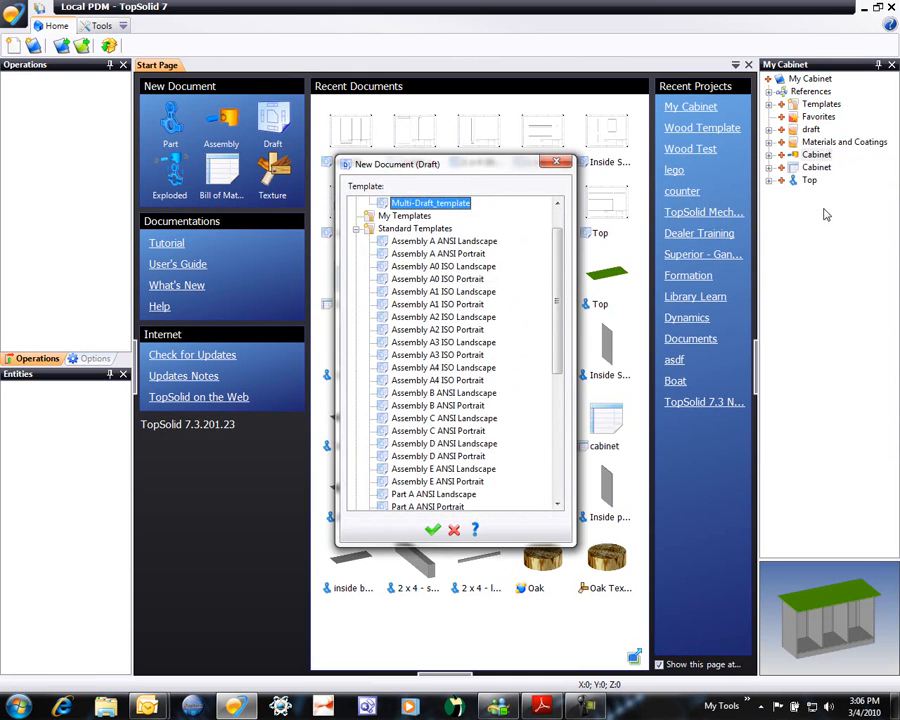
{"action": "scroll", "coordinate": [557, 256], "scroll_direction": "up", "scroll_amount": 1}
{"action": "left_click", "coordinate": [415, 228]}
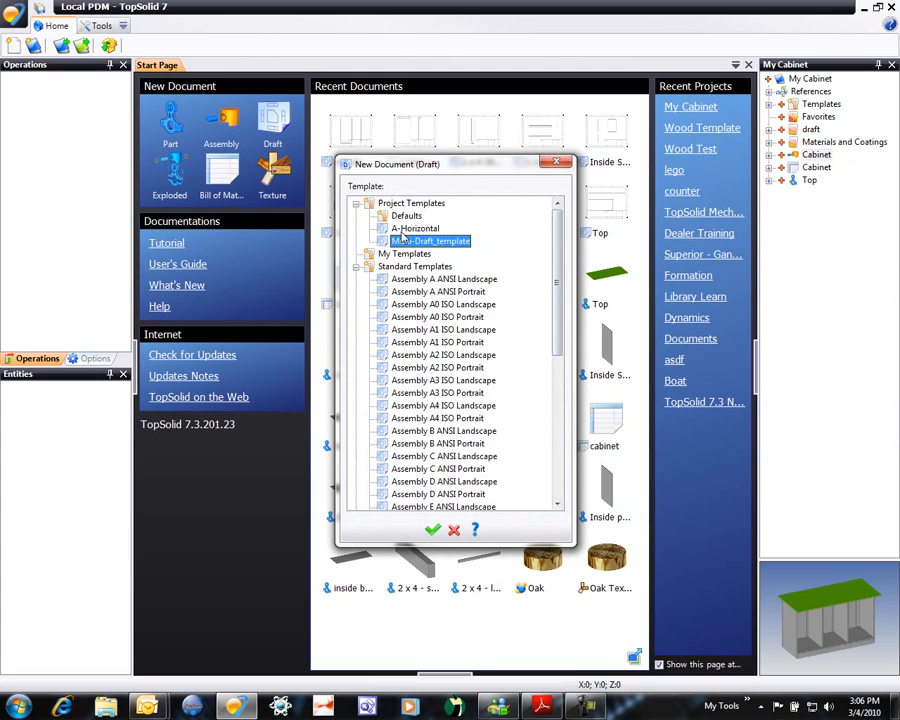
{"action": "left_click", "coordinate": [433, 531]}
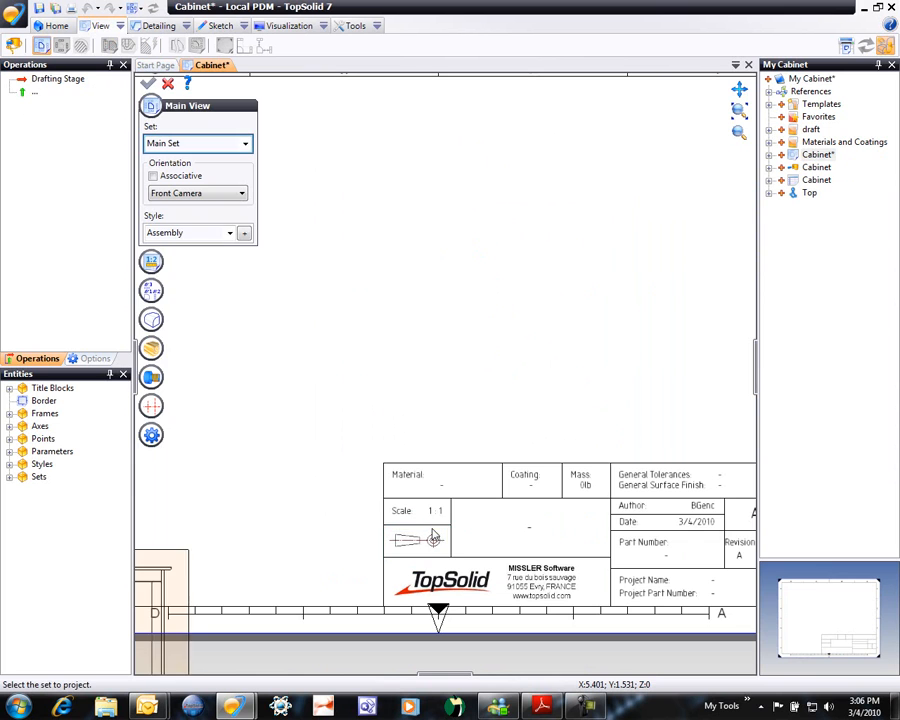
Step: Try the Shading render mode on the cabinet's main view and return it to Inherited From Style
{"action": "scroll", "coordinate": [528, 290], "scroll_direction": "down", "scroll_amount": 3}
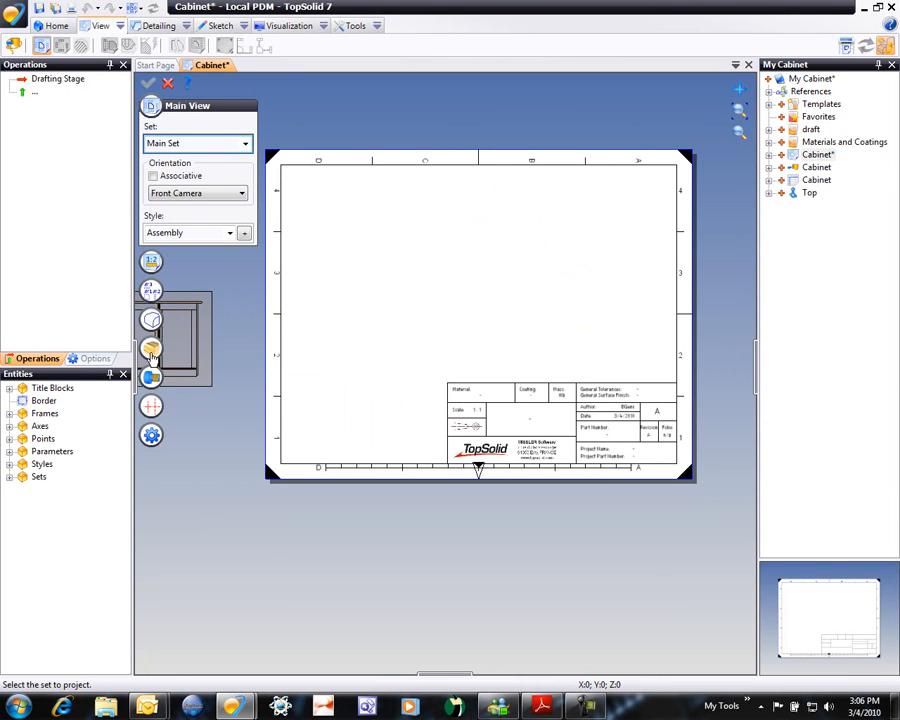
{"action": "left_click", "coordinate": [178, 370]}
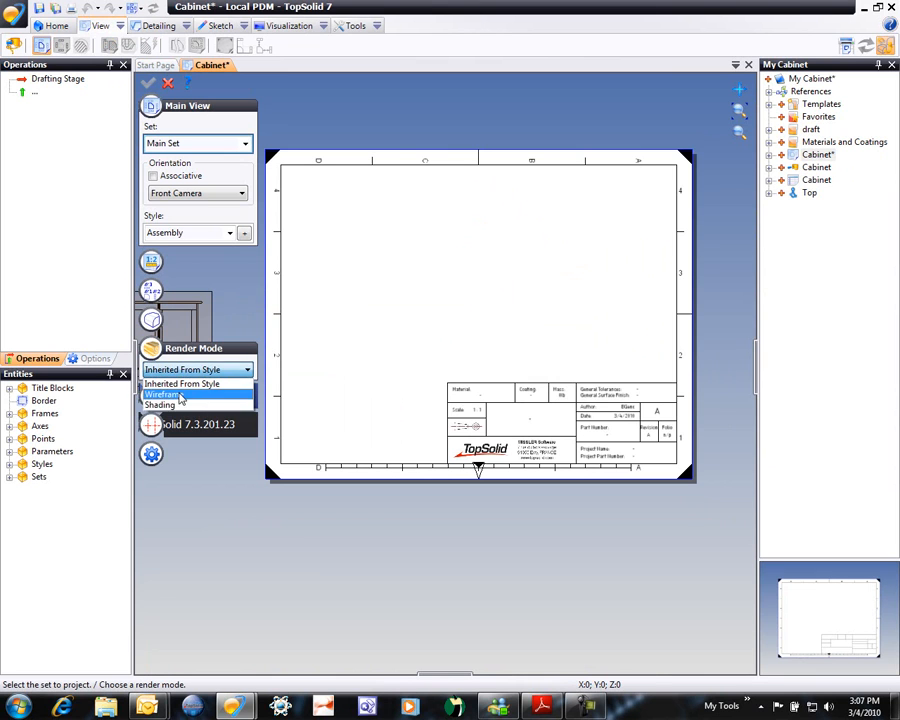
{"action": "left_click", "coordinate": [165, 403]}
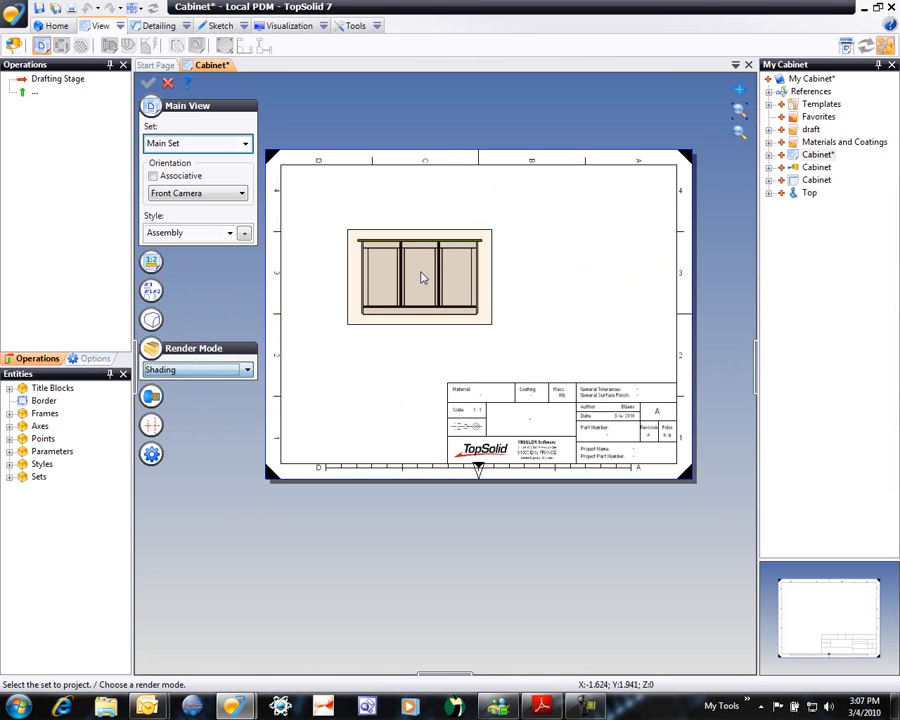
{"action": "left_click", "coordinate": [175, 370]}
{"action": "left_click", "coordinate": [172, 385]}
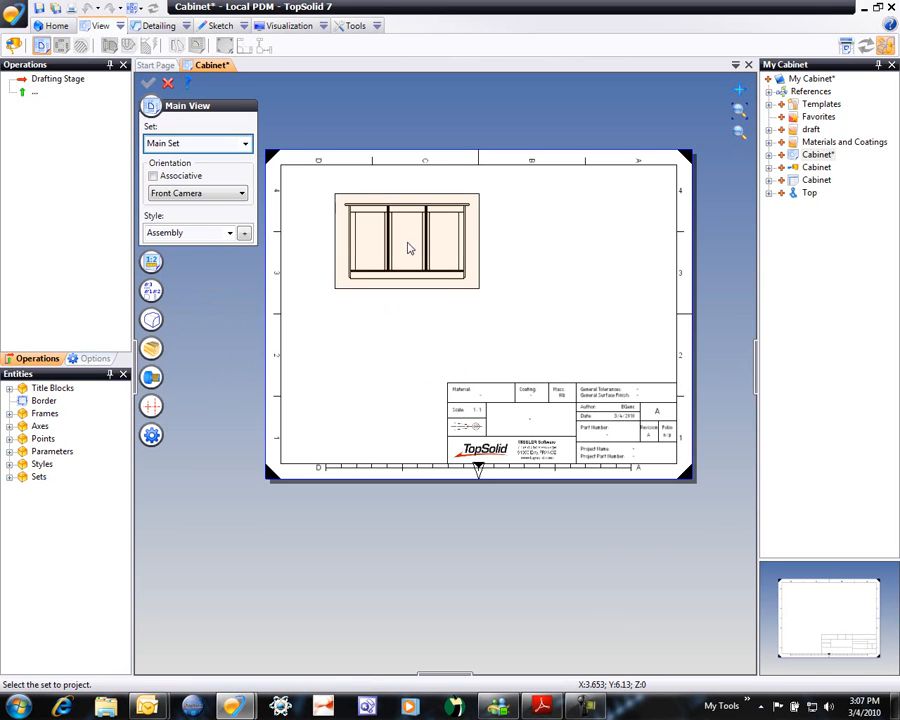
Step: Place the cabinet's main view in the sheet's upper-left area, rotate it to the Back Camera orientation and shift it slightly up
{"action": "left_click", "coordinate": [386, 246]}
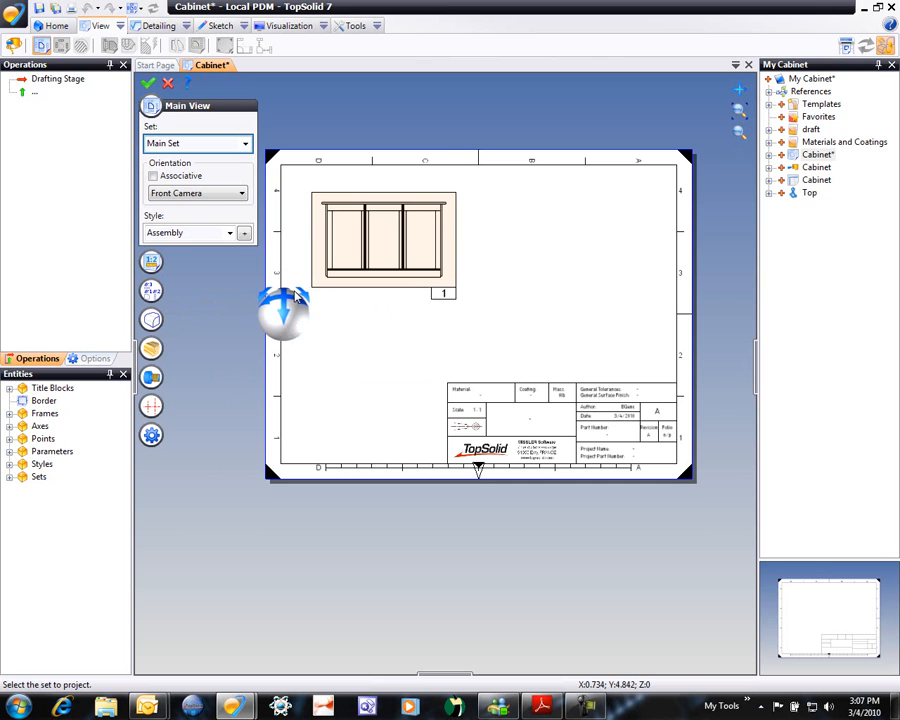
{"action": "left_click", "coordinate": [296, 303]}
{"action": "left_click", "coordinate": [288, 297]}
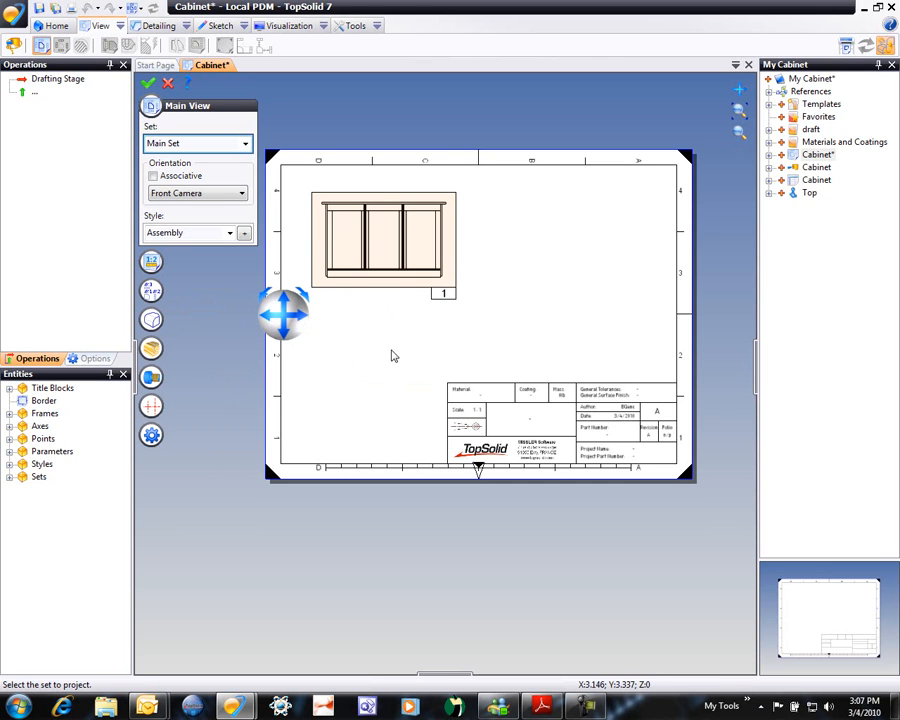
{"action": "left_click", "coordinate": [302, 316]}
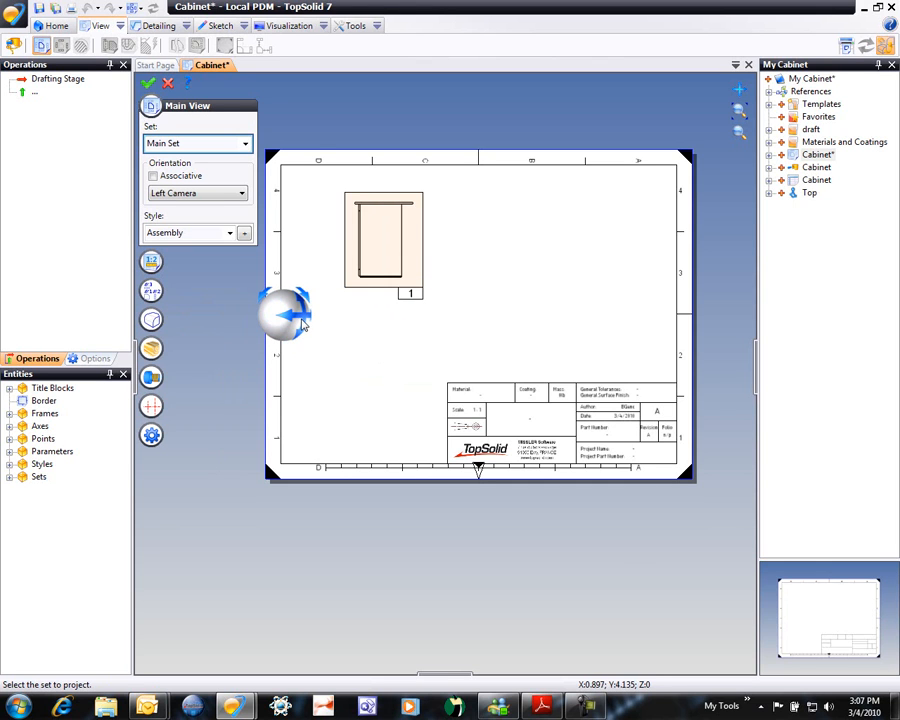
{"action": "left_click", "coordinate": [300, 323]}
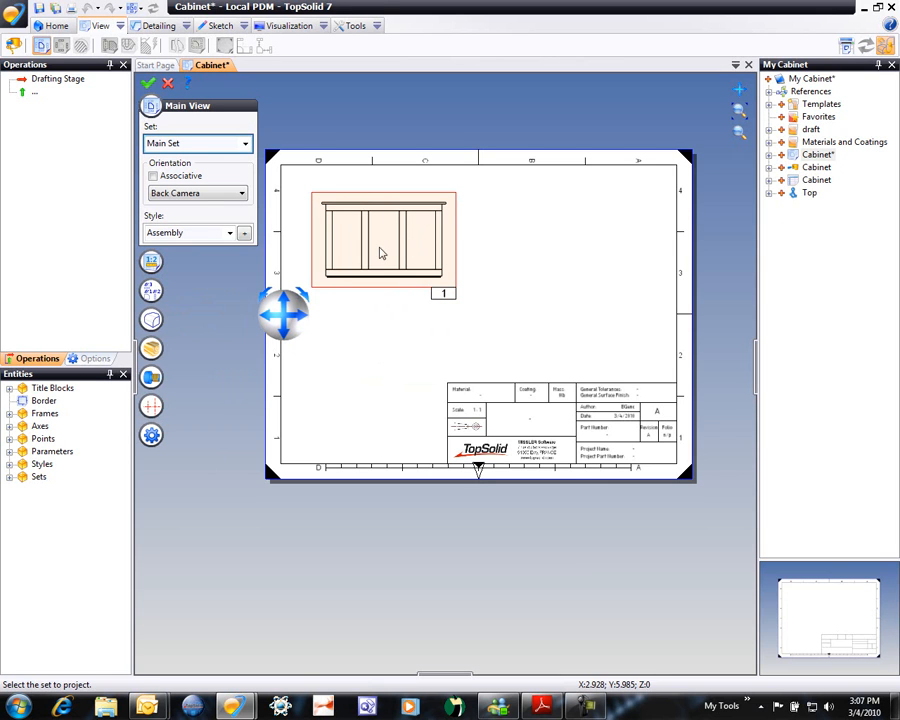
{"action": "left_click_drag", "start_coordinate": [380, 253], "coordinate": [377, 238]}
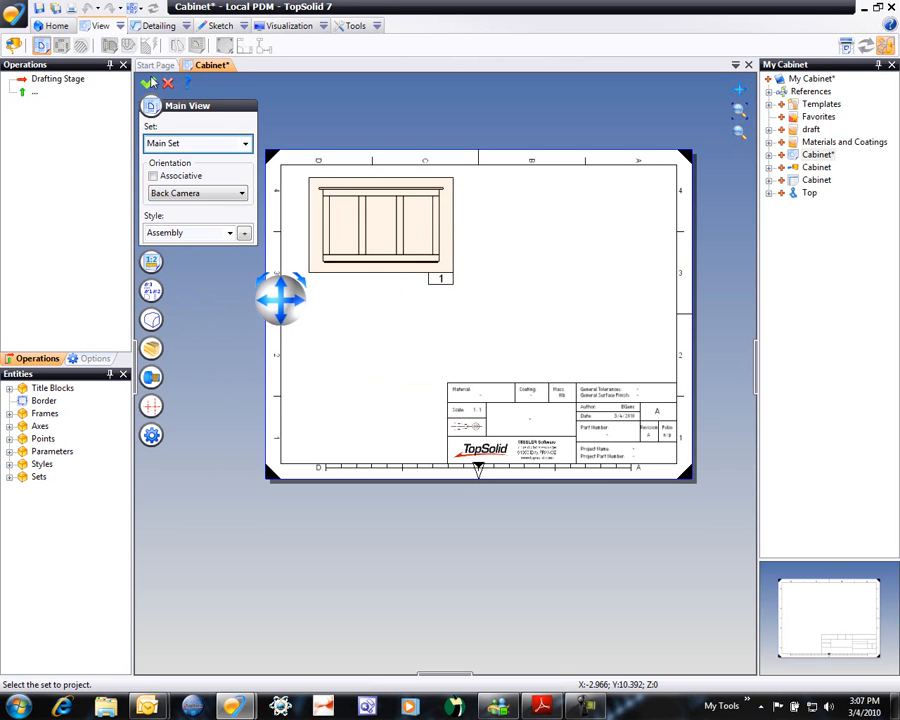
Step: Place three auxiliary views of the cabinet: a side view, a view below the main view, and an isometric view above the sheet
{"action": "left_click", "coordinate": [571, 216]}
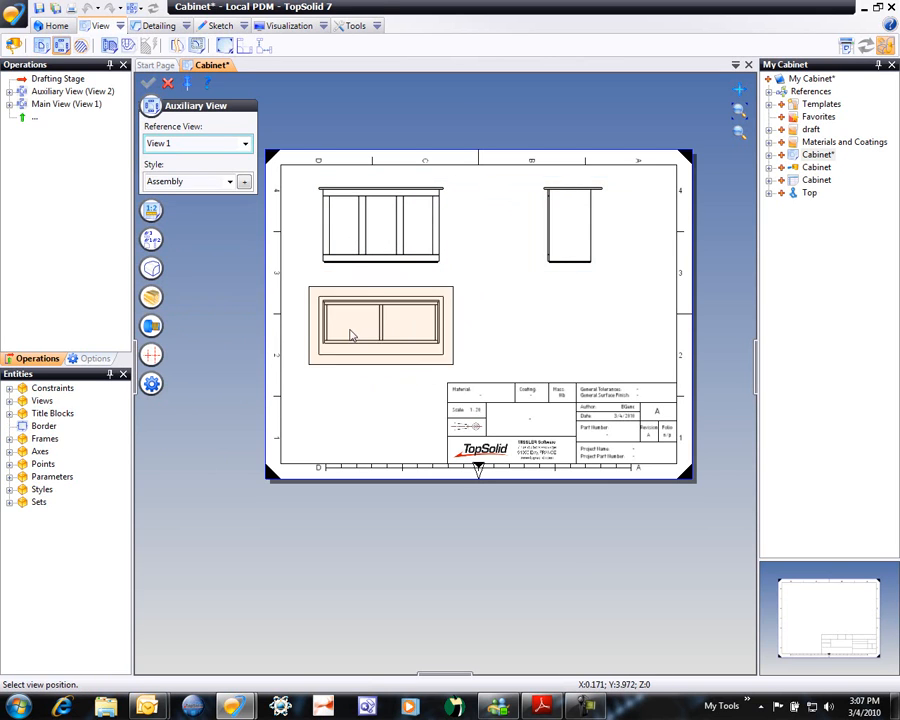
{"action": "left_click", "coordinate": [368, 333]}
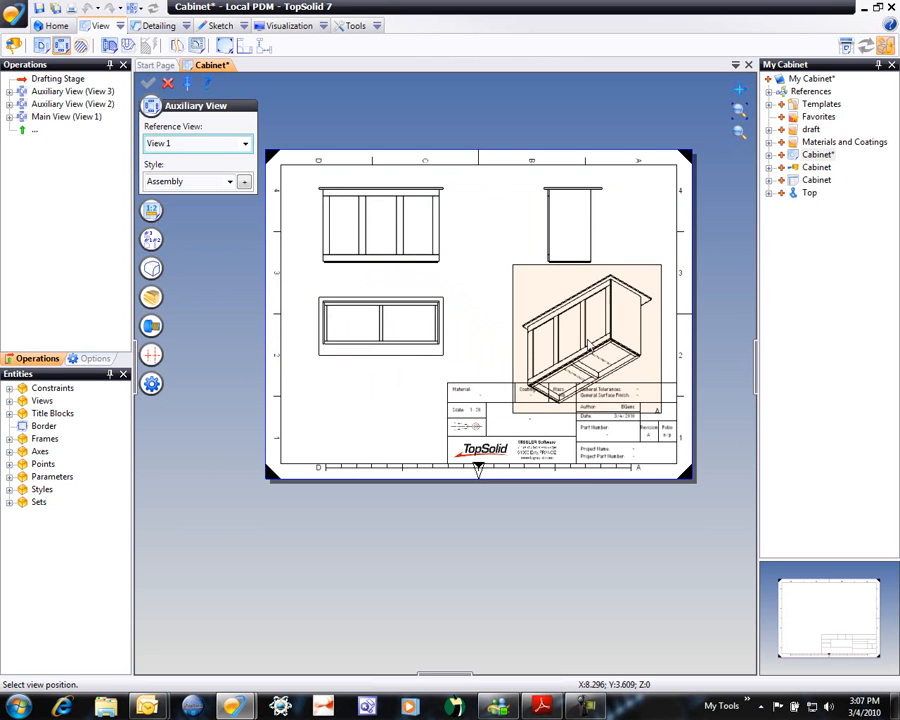
{"action": "left_click", "coordinate": [562, 120]}
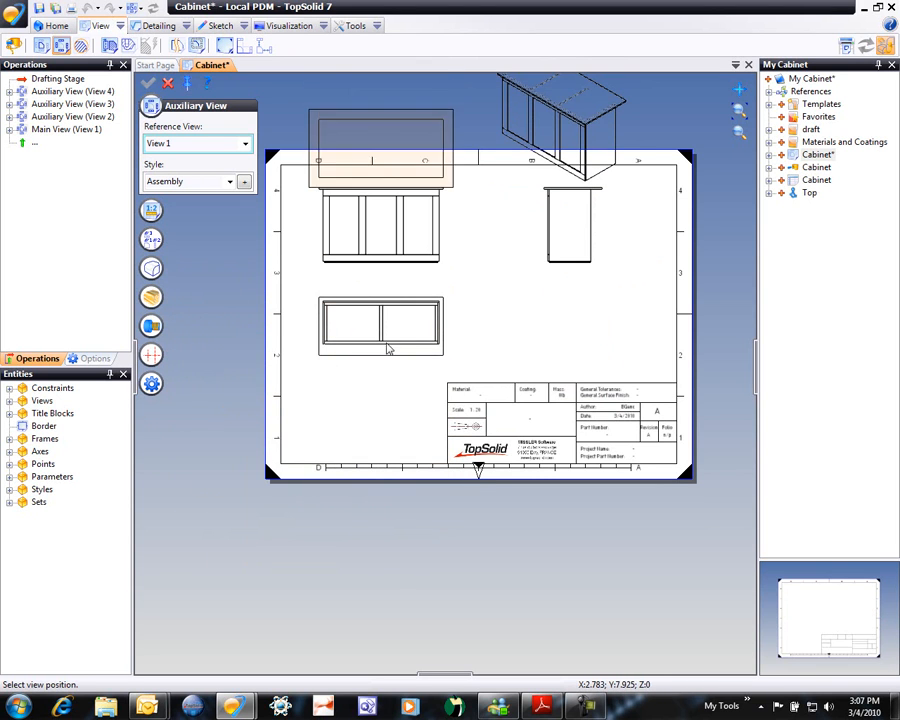
{"action": "key", "text": "Escape"}
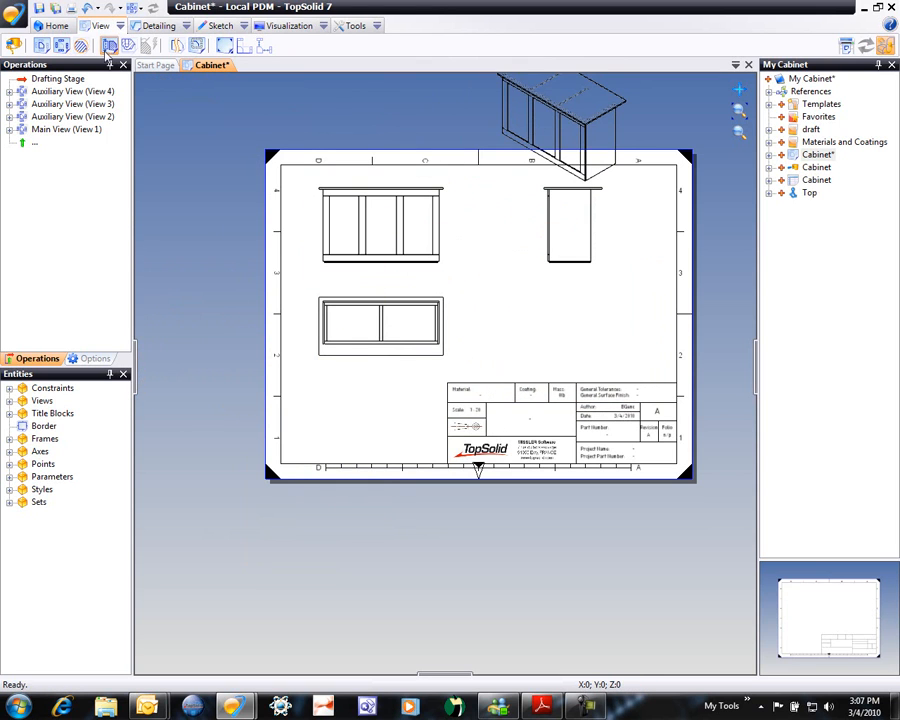
Step: Try adding an auxiliary view above the main view and another one above it projected from that new view
{"action": "left_click", "coordinate": [61, 45]}
{"action": "left_click", "coordinate": [396, 209]}
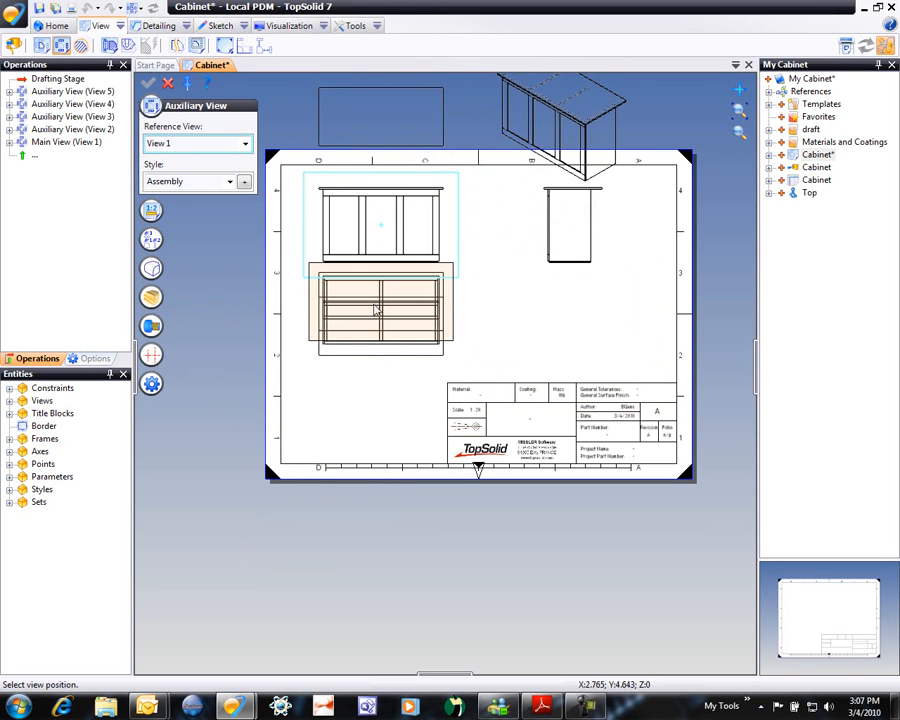
{"action": "scroll", "coordinate": [372, 500], "scroll_direction": "down", "scroll_amount": 2}
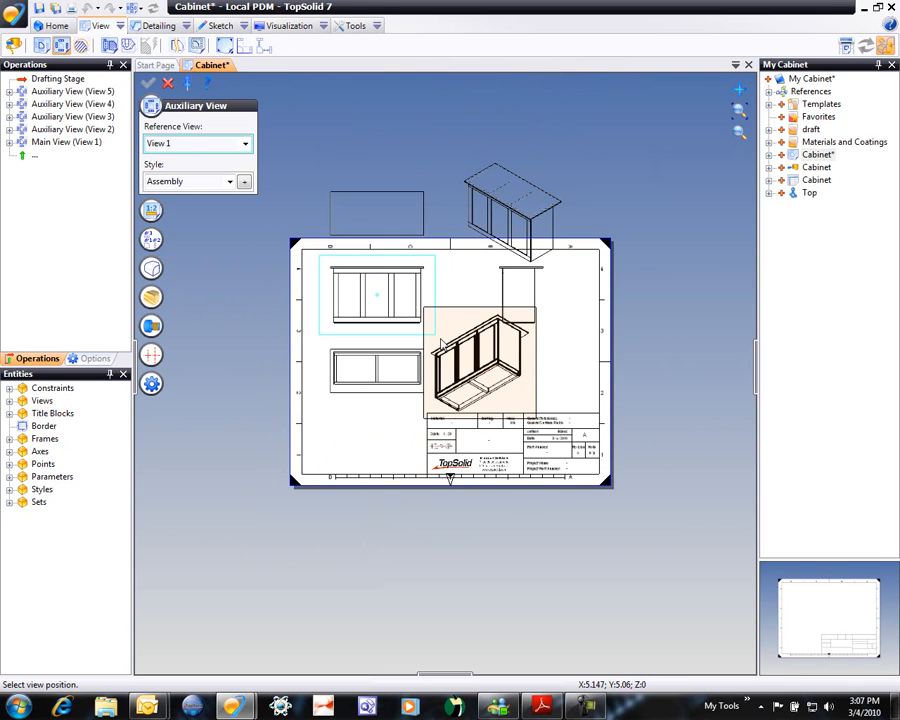
{"action": "left_click", "coordinate": [62, 47]}
{"action": "left_click", "coordinate": [376, 212]}
{"action": "left_click", "coordinate": [377, 140]}
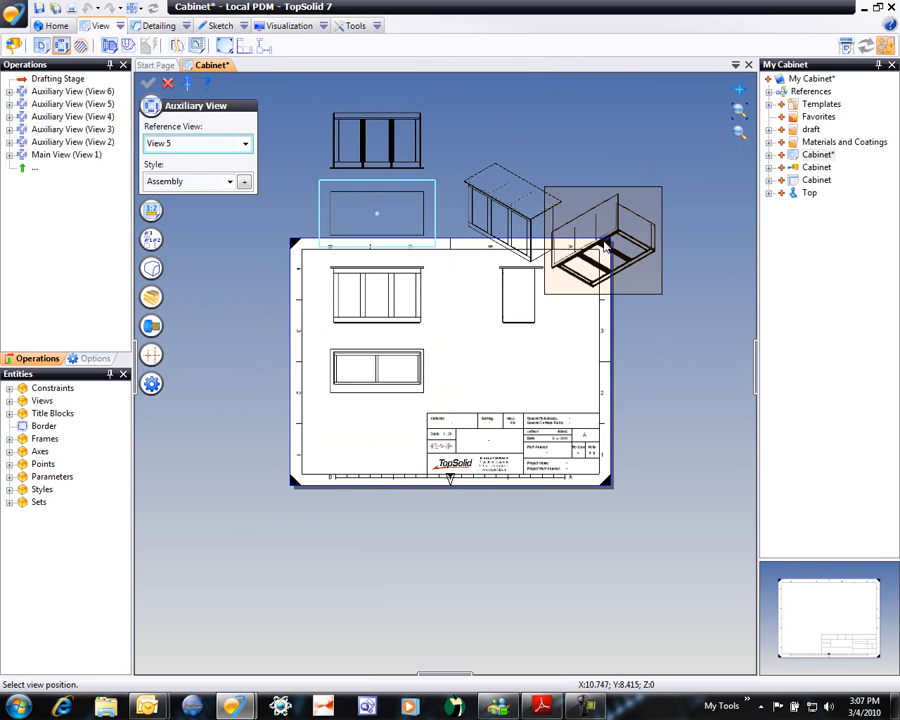
{"action": "key", "text": "Escape"}
Step: Shift the main view and its aligned views down the sheet, and move the side and isometric views farther right
{"action": "left_click_drag", "start_coordinate": [359, 291], "coordinate": [360, 367]}
{"action": "left_click_drag", "start_coordinate": [514, 366], "coordinate": [559, 368]}
{"action": "left_click_drag", "start_coordinate": [504, 292], "coordinate": [543, 292]}
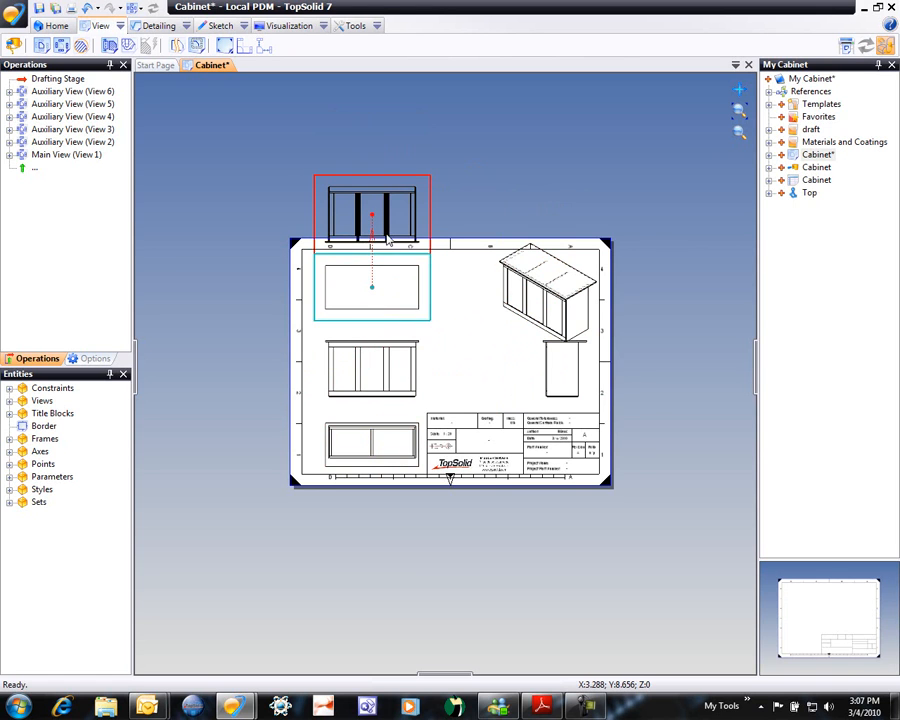
Step: Delete the two extra auxiliary views above the main view and rearrange the remaining ones, with the isometric view below the side view
{"action": "key", "text": "Delete"}
{"action": "key", "text": "Delete"}
{"action": "left_click_drag", "start_coordinate": [536, 231], "coordinate": [530, 378]}
Step: Edit the isometric view, scale it to 0.5 and position it between the side view and the title block
{"action": "right_click", "coordinate": [533, 382]}
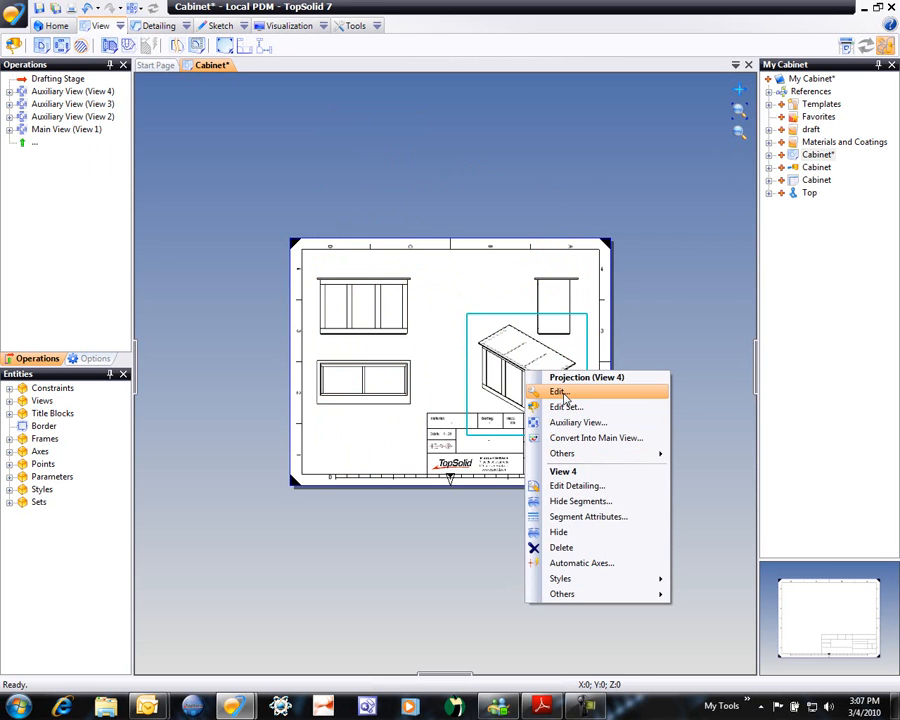
{"action": "left_click", "coordinate": [564, 393]}
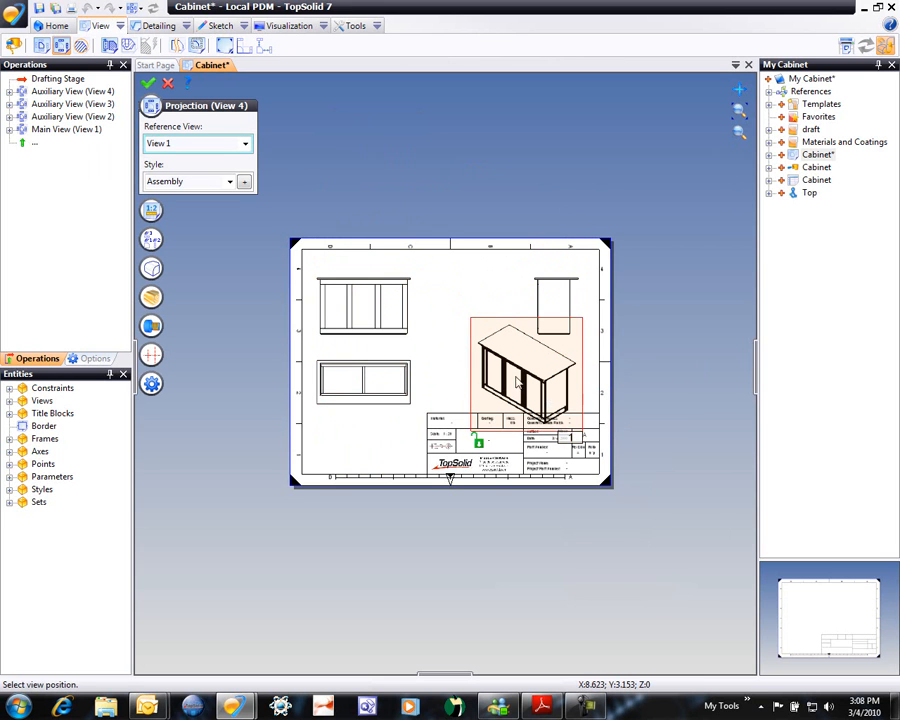
{"action": "scroll", "coordinate": [521, 411], "scroll_direction": "up", "scroll_amount": 5}
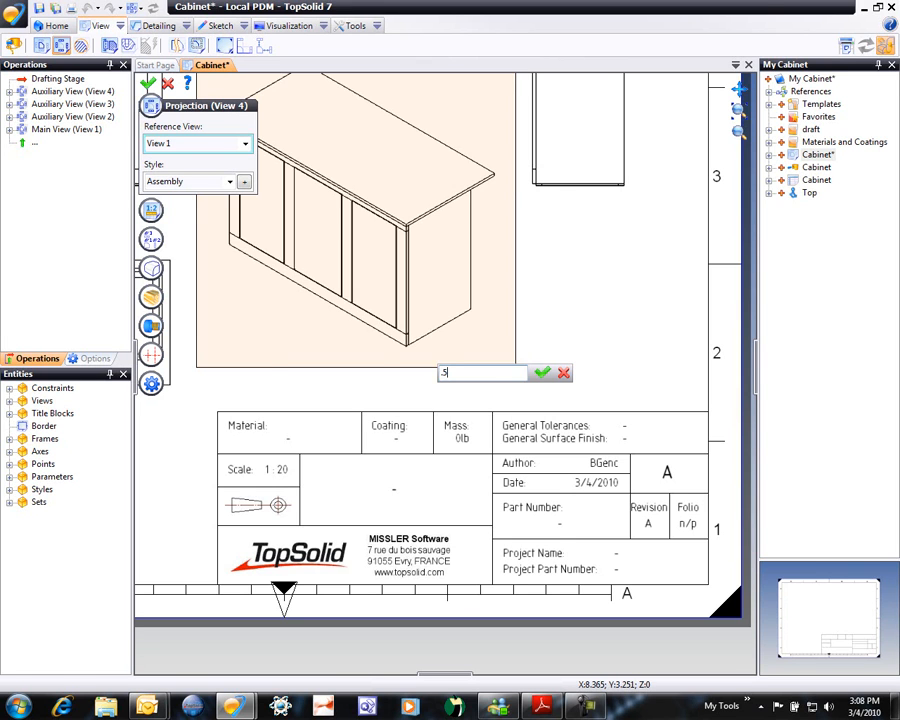
{"action": "type", "text": ".5"}
{"action": "key", "text": "Return"}
{"action": "left_click_drag", "start_coordinate": [352, 190], "coordinate": [576, 279]}
Step: Set the isometric view's render mode to Shading and apply the view changes
{"action": "left_click", "coordinate": [155, 300]}
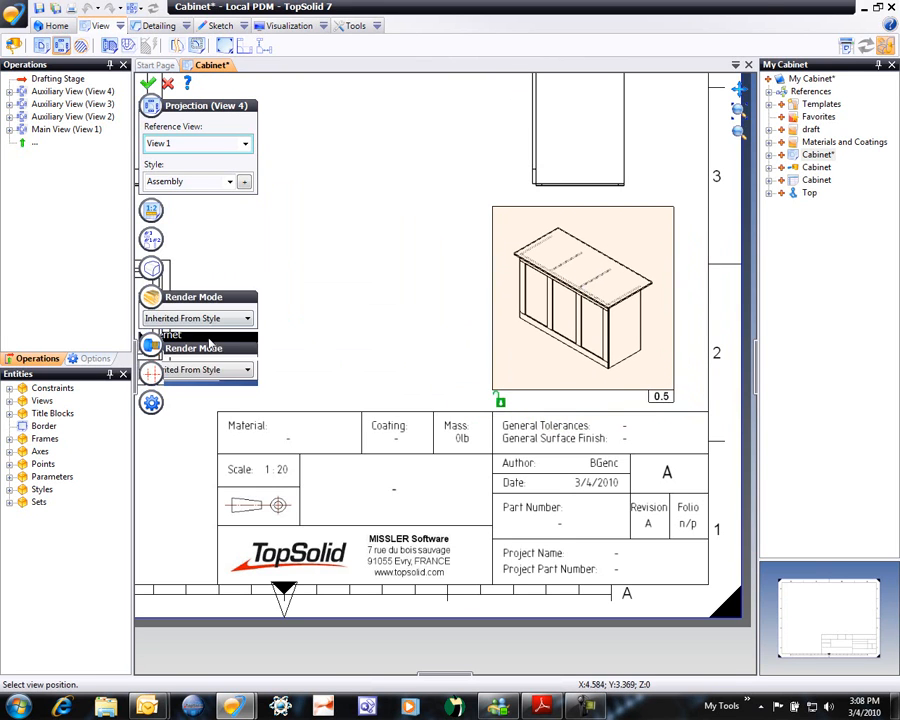
{"action": "left_click", "coordinate": [190, 320]}
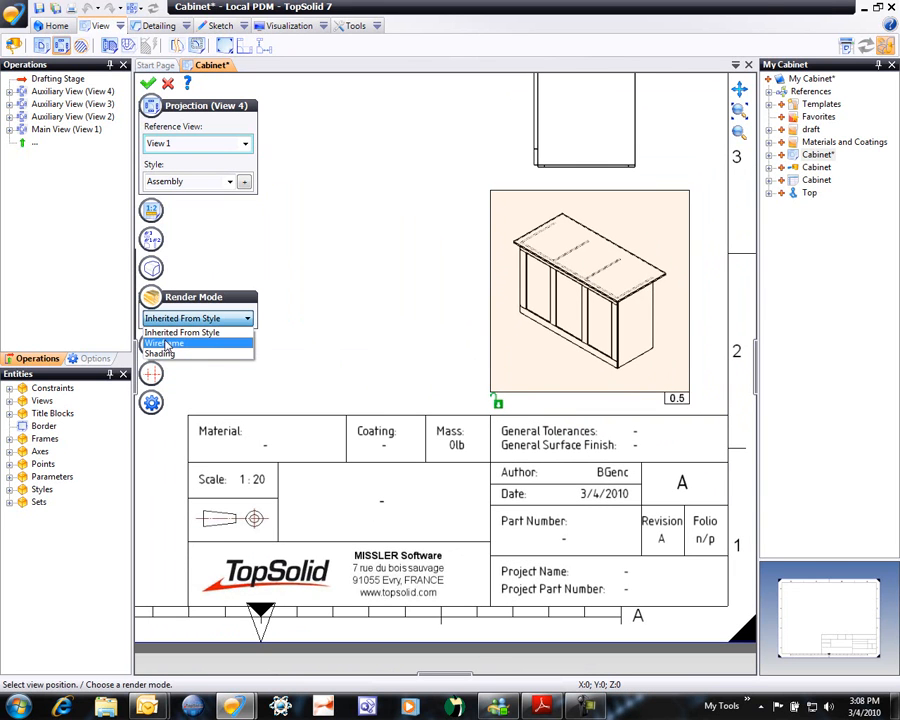
{"action": "left_click", "coordinate": [160, 353]}
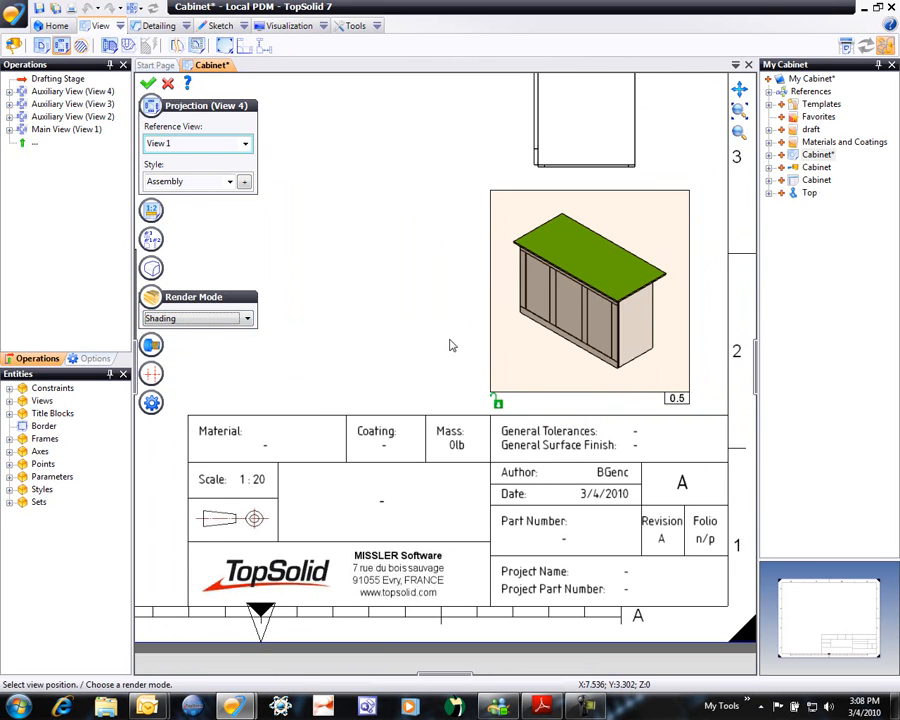
{"action": "left_click", "coordinate": [158, 318]}
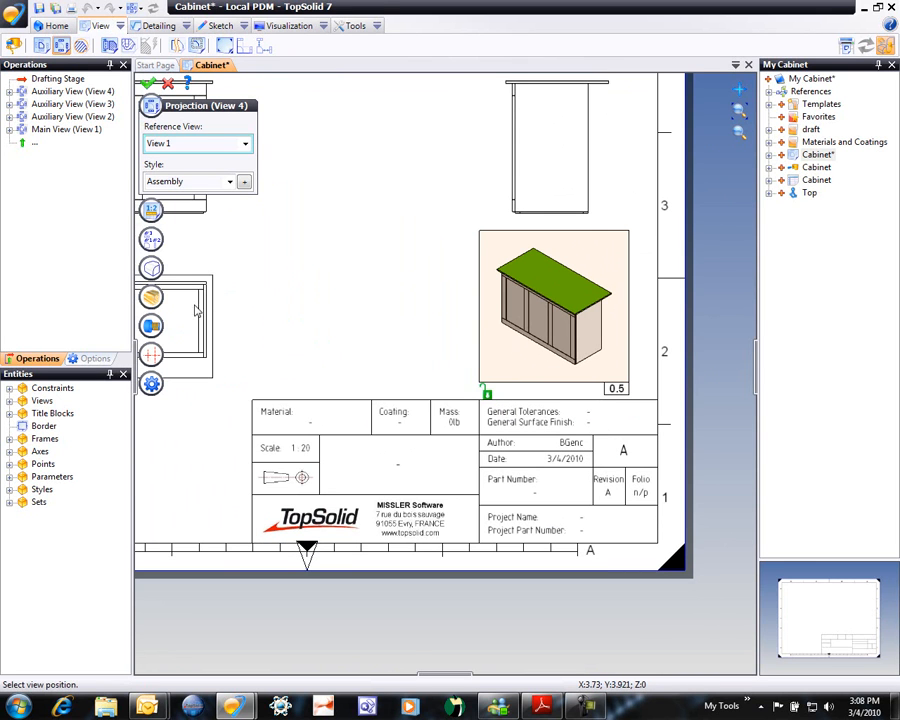
{"action": "left_click", "coordinate": [154, 217]}
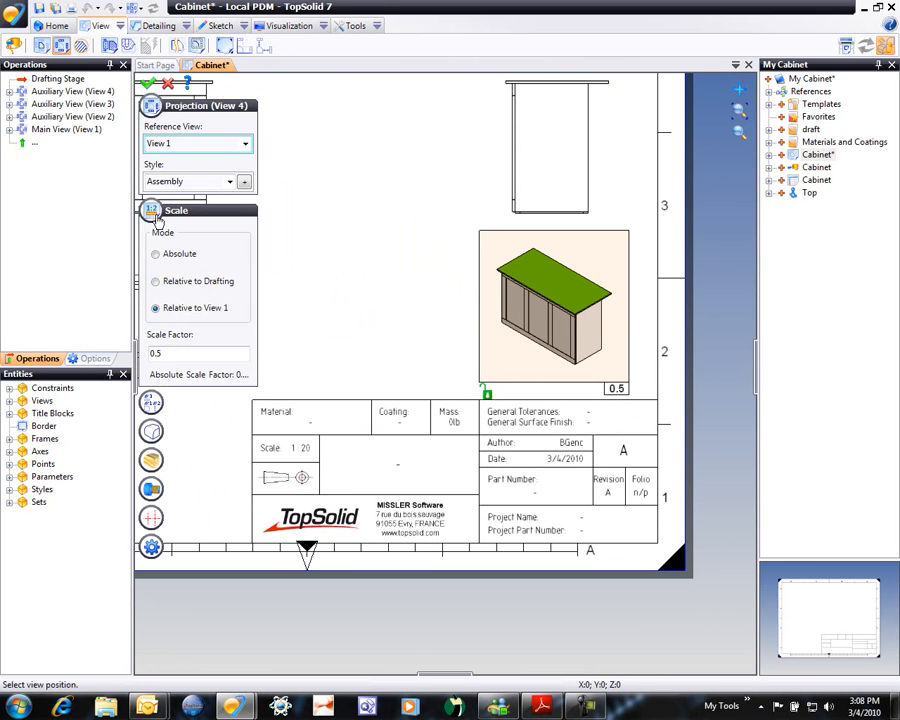
{"action": "left_click", "coordinate": [155, 215]}
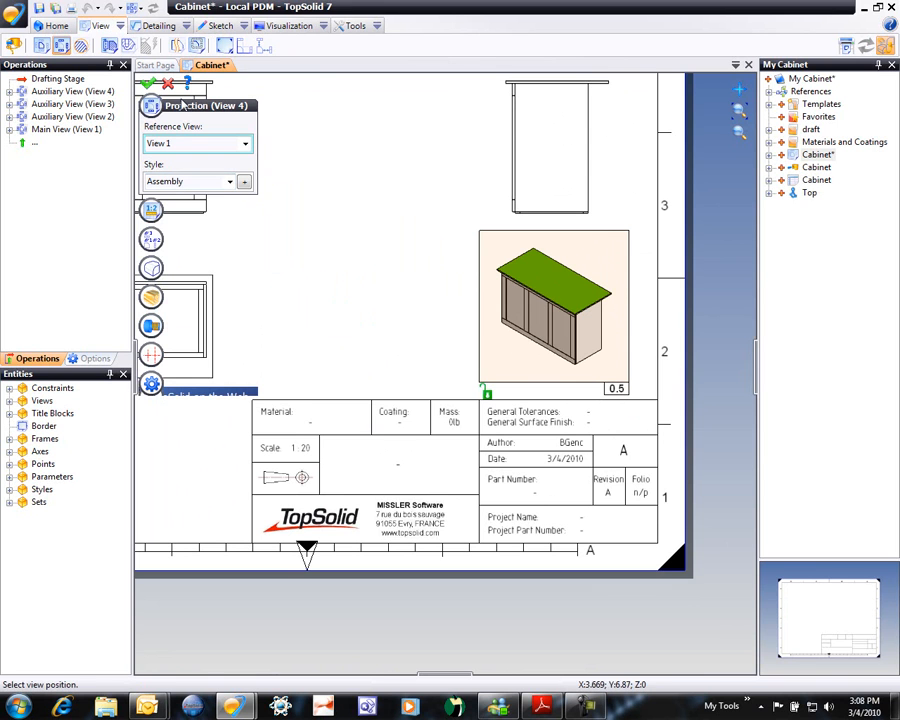
{"action": "left_click", "coordinate": [149, 83]}
Step: Move the lower view farther below the main view and bring the side view closer to the main view
{"action": "scroll", "coordinate": [657, 442], "scroll_direction": "down", "scroll_amount": 3}
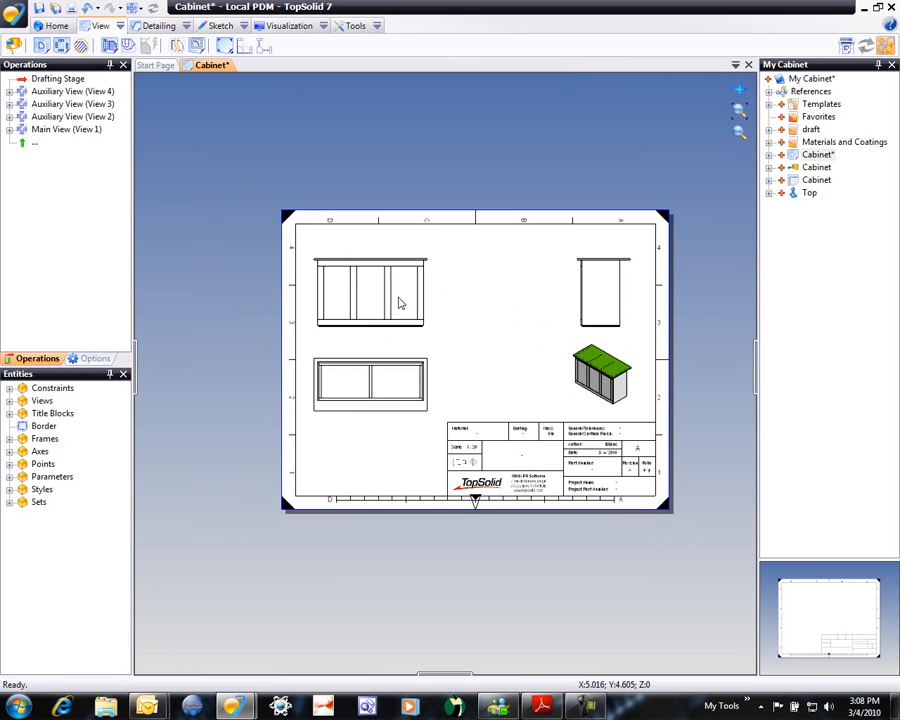
{"action": "scroll", "coordinate": [344, 255], "scroll_direction": "up", "scroll_amount": 2}
{"action": "left_click_drag", "start_coordinate": [366, 432], "coordinate": [368, 464]}
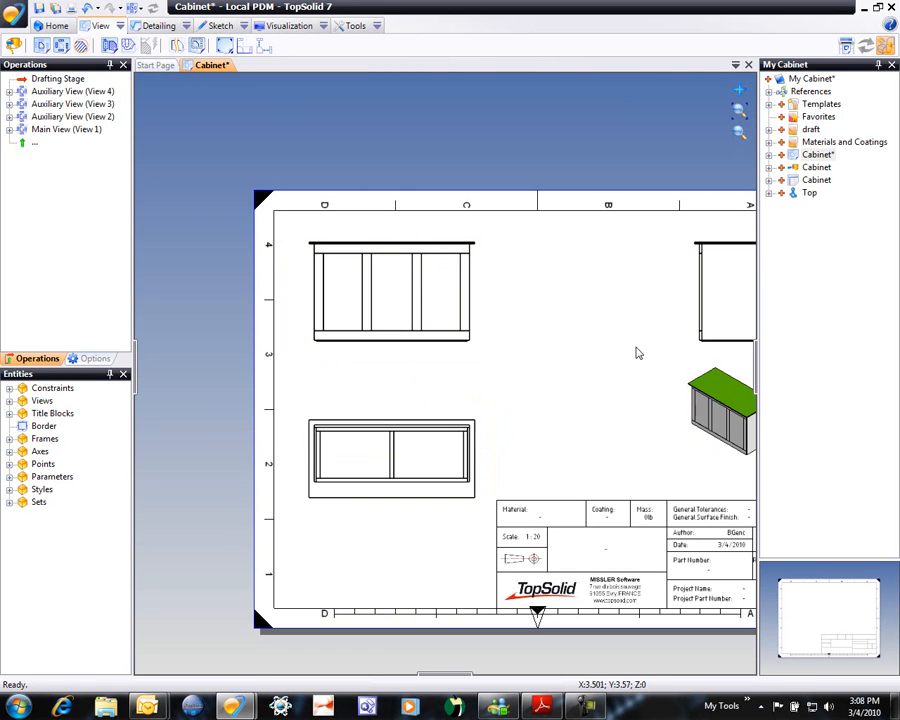
{"action": "left_click_drag", "start_coordinate": [698, 291], "coordinate": [636, 290]}
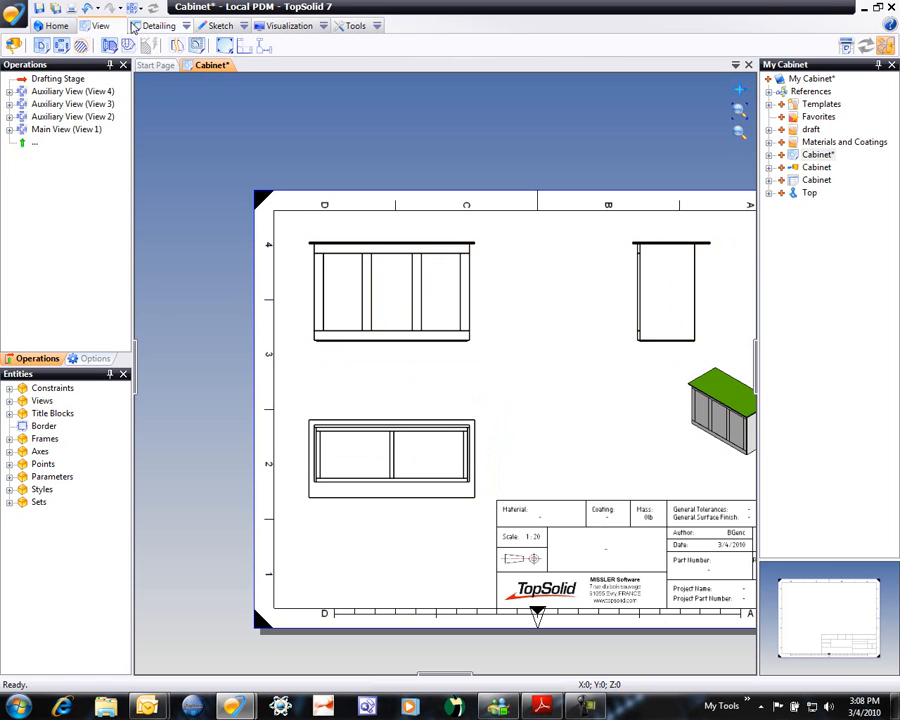
Step: Dimension the cabinet's overall height in the main view, from the countertop's upper edge to the lowest base edge
{"action": "left_click", "coordinate": [145, 26]}
{"action": "left_click", "coordinate": [63, 46]}
{"action": "scroll", "coordinate": [466, 237], "scroll_direction": "up", "scroll_amount": 6}
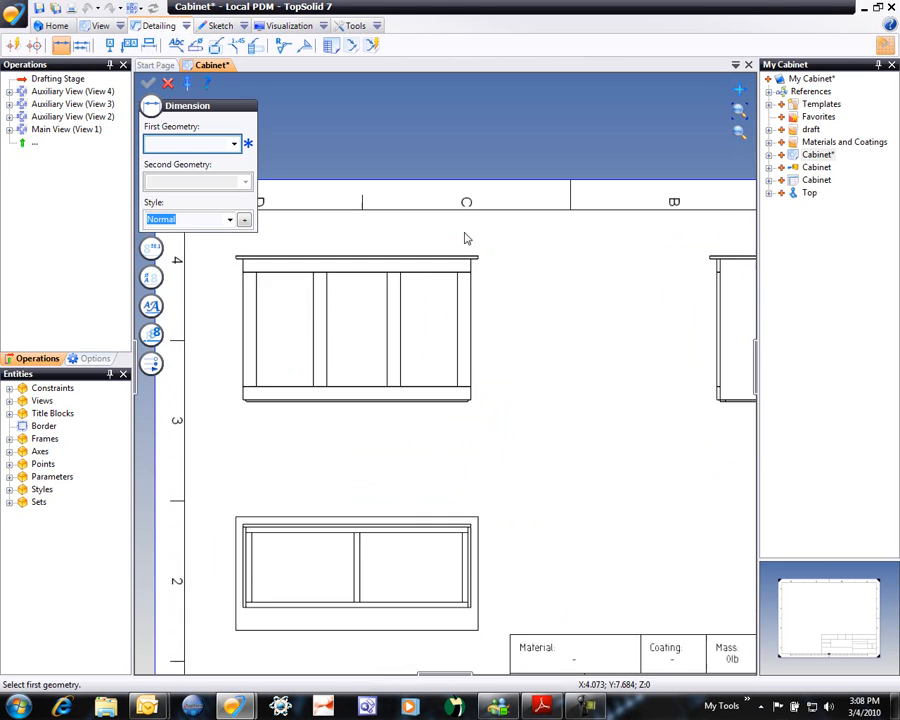
{"action": "left_click", "coordinate": [456, 277]}
{"action": "scroll", "coordinate": [476, 470], "scroll_direction": "up", "scroll_amount": 5}
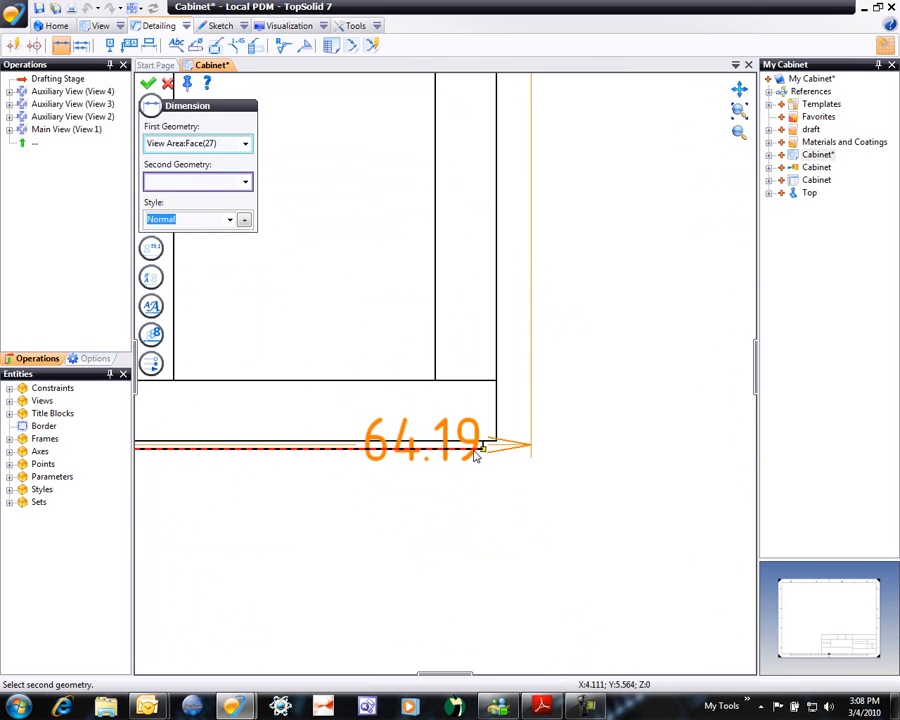
{"action": "left_click", "coordinate": [618, 396]}
{"action": "scroll", "coordinate": [621, 385], "scroll_direction": "down", "scroll_amount": 5}
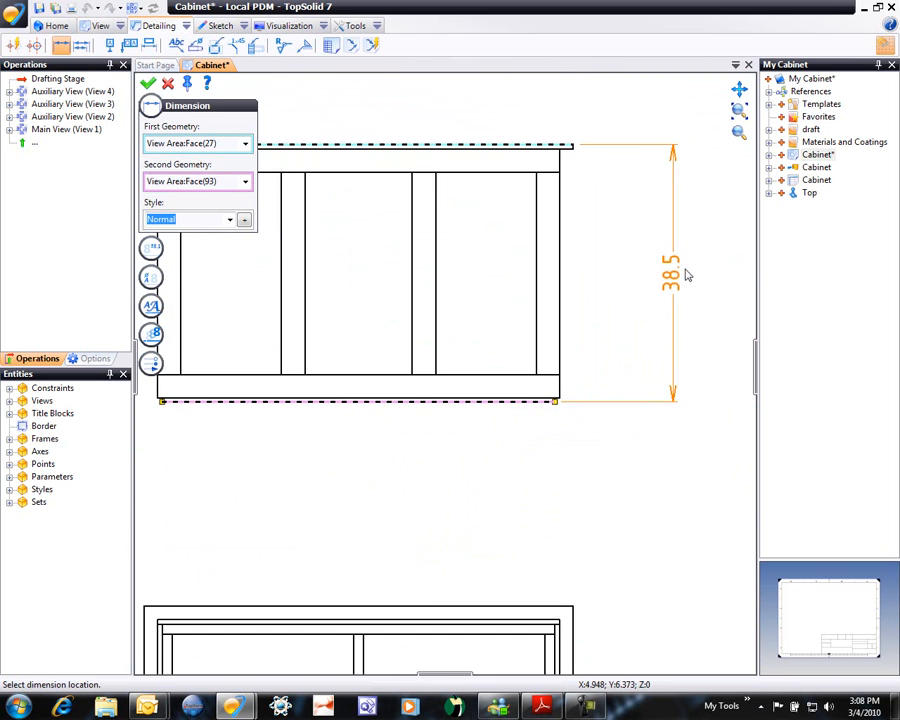
{"action": "left_click", "coordinate": [684, 258]}
Step: Dimension the height from the countertop's underside to the bottom rail's lower edge, placing it inside the overall height dimension
{"action": "scroll", "coordinate": [596, 155], "scroll_direction": "up", "scroll_amount": 5}
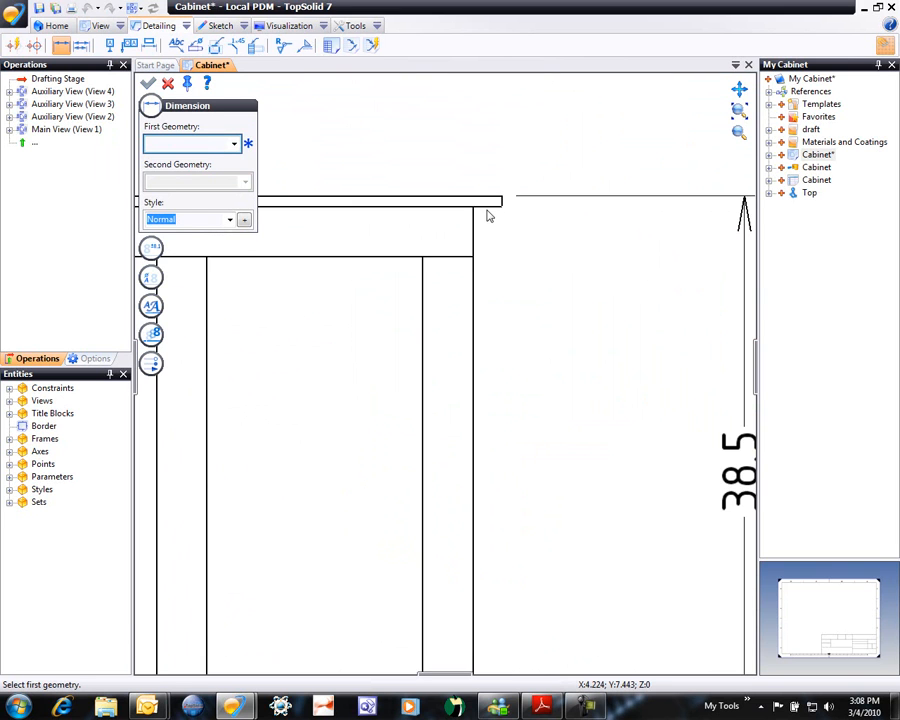
{"action": "left_click", "coordinate": [488, 213]}
{"action": "scroll", "coordinate": [500, 250], "scroll_direction": "down", "scroll_amount": 4}
{"action": "scroll", "coordinate": [436, 516], "scroll_direction": "up", "scroll_amount": 6}
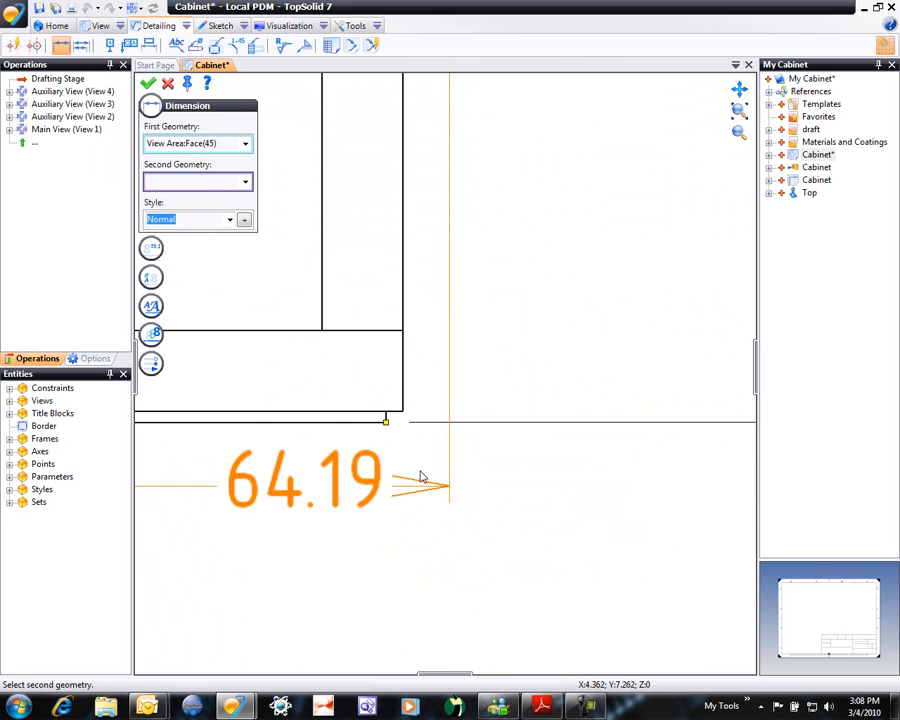
{"action": "left_click", "coordinate": [394, 412]}
{"action": "scroll", "coordinate": [569, 264], "scroll_direction": "down", "scroll_amount": 4}
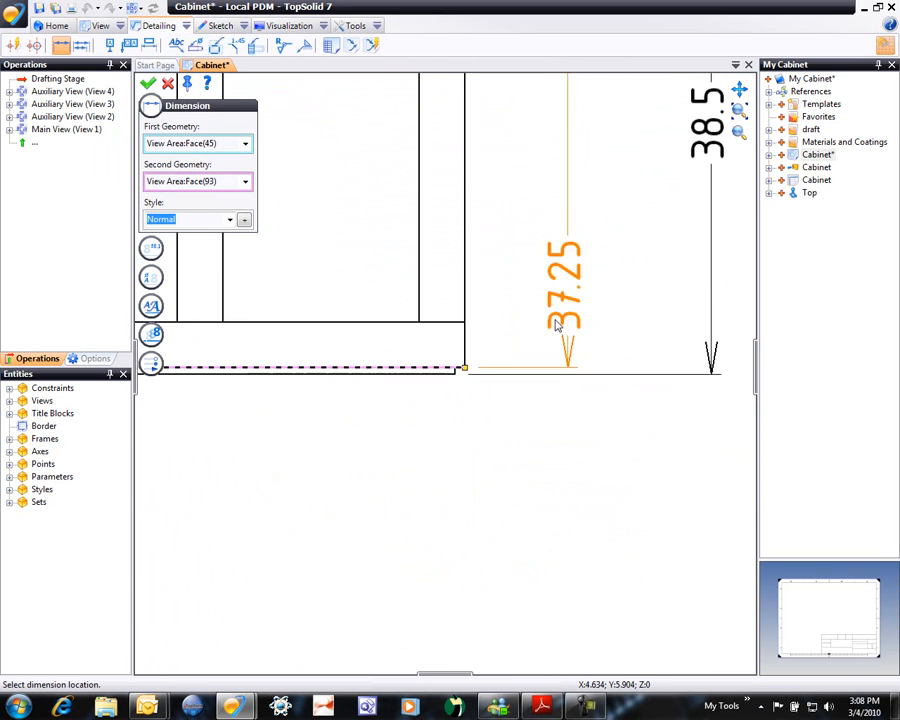
{"action": "left_click", "coordinate": [589, 250]}
Step: Dimension the countertop's width above the main view
{"action": "scroll", "coordinate": [661, 456], "scroll_direction": "down", "scroll_amount": 3}
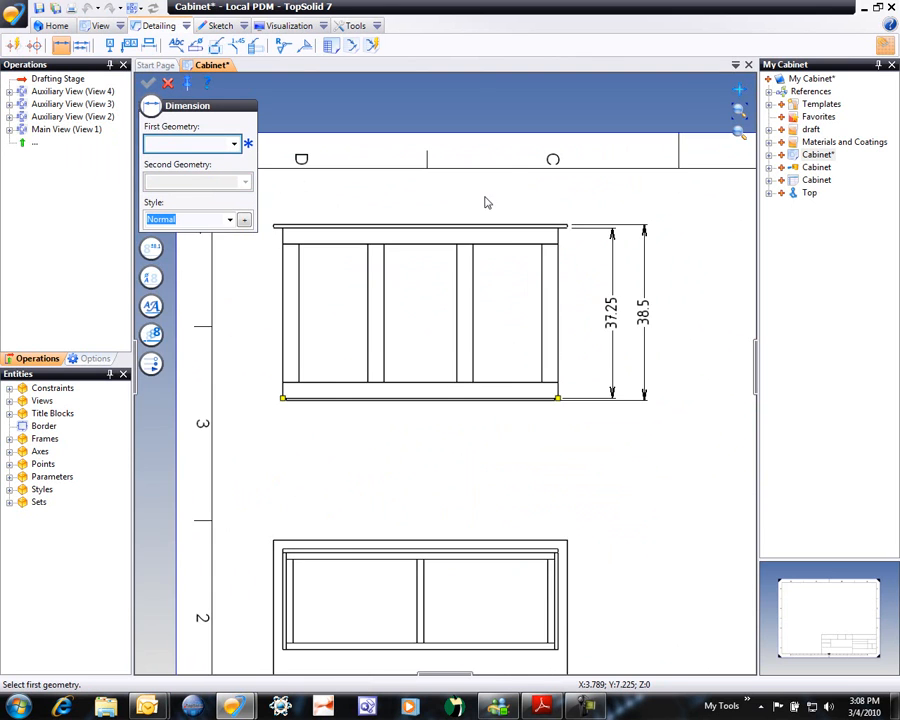
{"action": "scroll", "coordinate": [490, 245], "scroll_direction": "up", "scroll_amount": 2}
{"action": "left_click", "coordinate": [471, 247]}
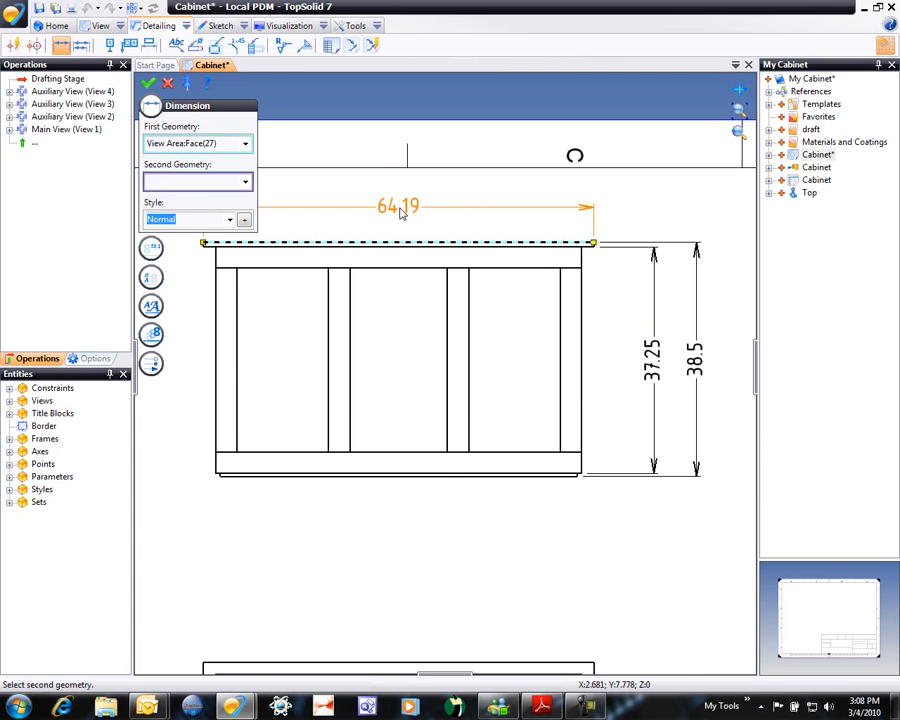
{"action": "left_click", "coordinate": [402, 211]}
{"action": "scroll", "coordinate": [412, 425], "scroll_direction": "down", "scroll_amount": 3}
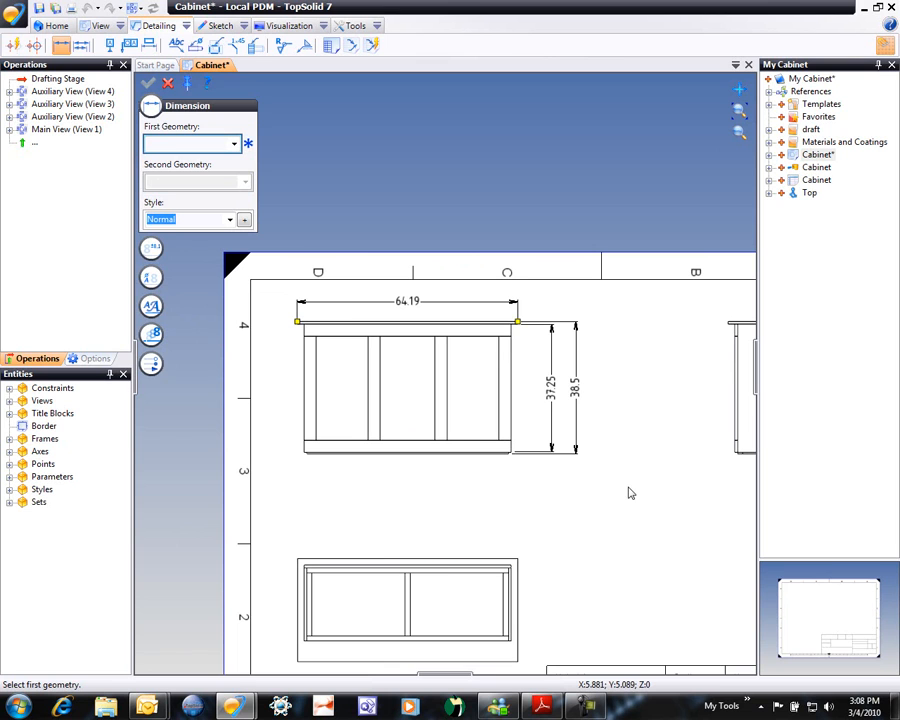
Step: Dimension the countertop's width and depth in the lower view
{"action": "left_click", "coordinate": [440, 560]}
{"action": "left_click", "coordinate": [422, 514]}
{"action": "left_click", "coordinate": [517, 600]}
{"action": "left_click", "coordinate": [590, 594]}
Step: Dimension the cabinet body's depth below the side view and finish dimensioning
{"action": "scroll", "coordinate": [640, 520], "scroll_direction": "down", "scroll_amount": 2}
{"action": "scroll", "coordinate": [714, 392], "scroll_direction": "up", "scroll_amount": 3}
{"action": "scroll", "coordinate": [714, 392], "scroll_direction": "up", "scroll_amount": 2}
{"action": "left_click", "coordinate": [644, 585]}
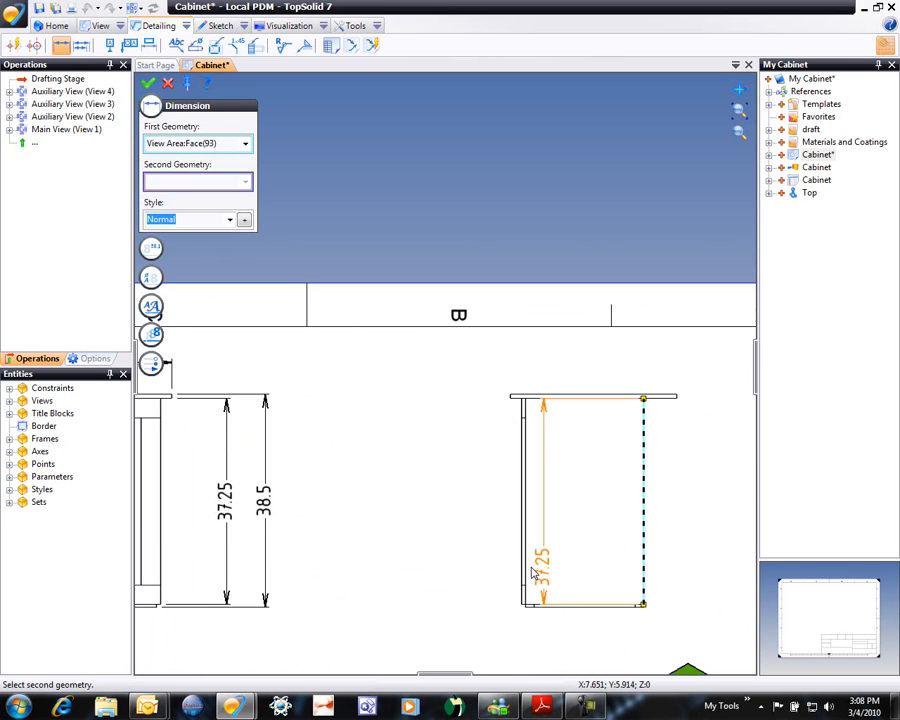
{"action": "left_click", "coordinate": [521, 575]}
{"action": "left_click", "coordinate": [575, 643]}
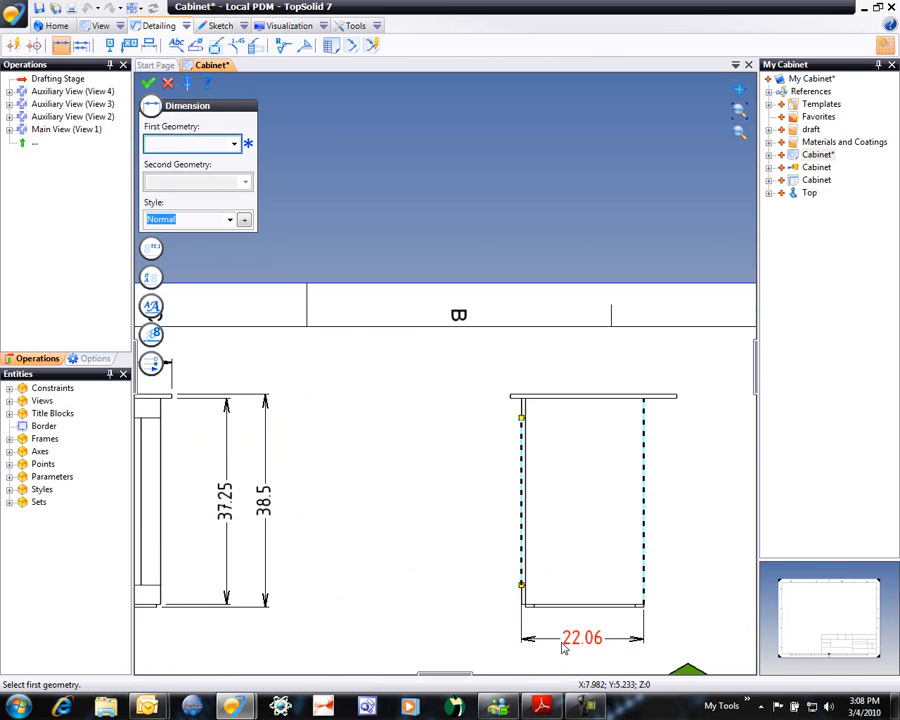
{"action": "scroll", "coordinate": [510, 322], "scroll_direction": "down", "scroll_amount": 5}
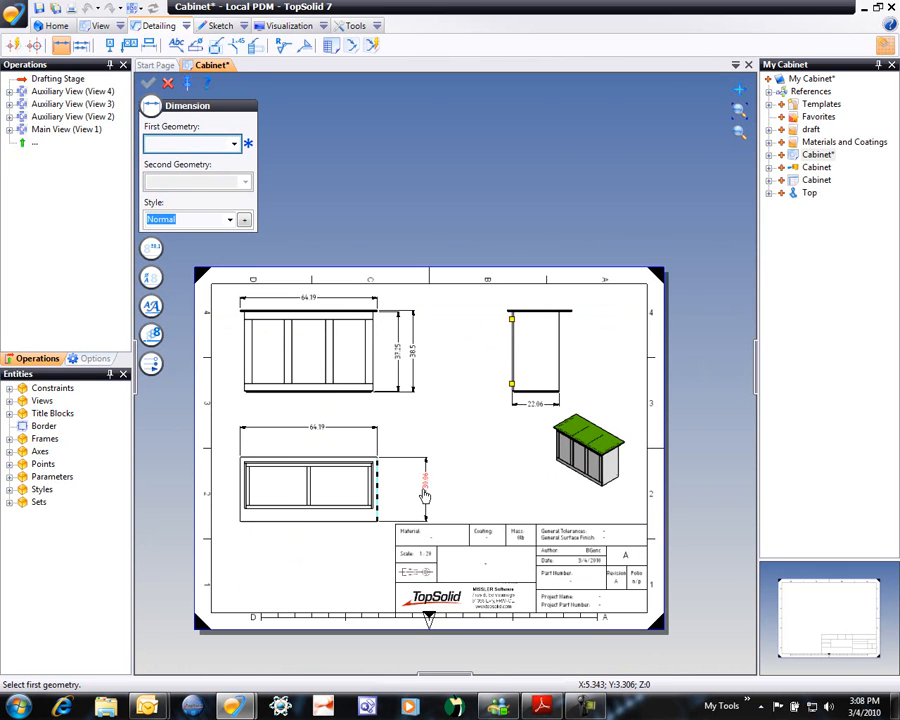
{"action": "key", "text": "Escape"}
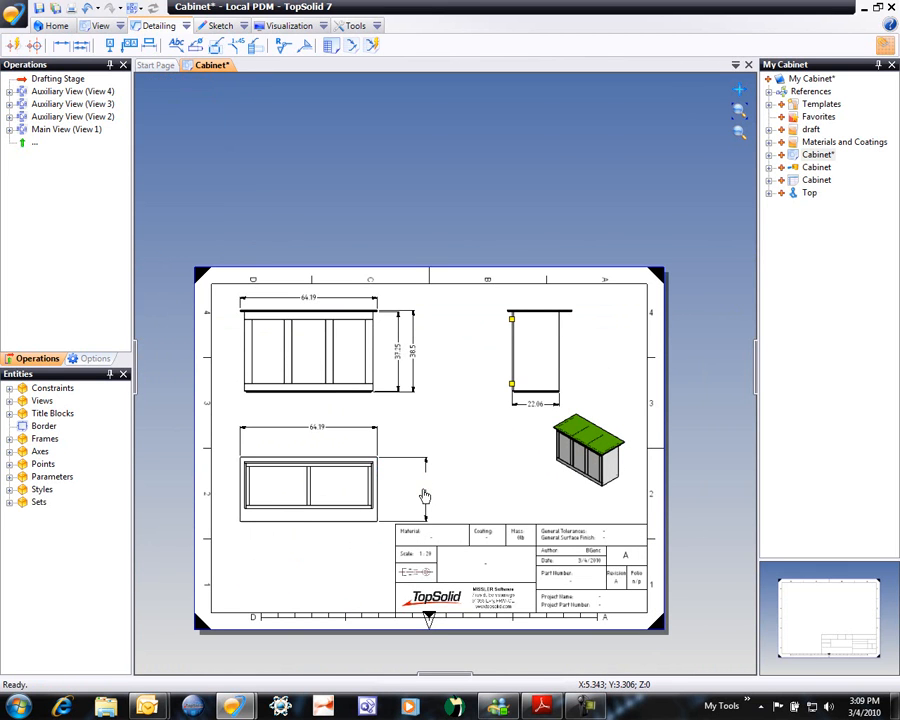
Step: Move the side view next to the main view's dimensions and the shaded isometric view to the sheet's upper-right corner
{"action": "left_click_drag", "start_coordinate": [548, 344], "coordinate": [481, 344]}
{"action": "left_click_drag", "start_coordinate": [583, 457], "coordinate": [597, 336]}
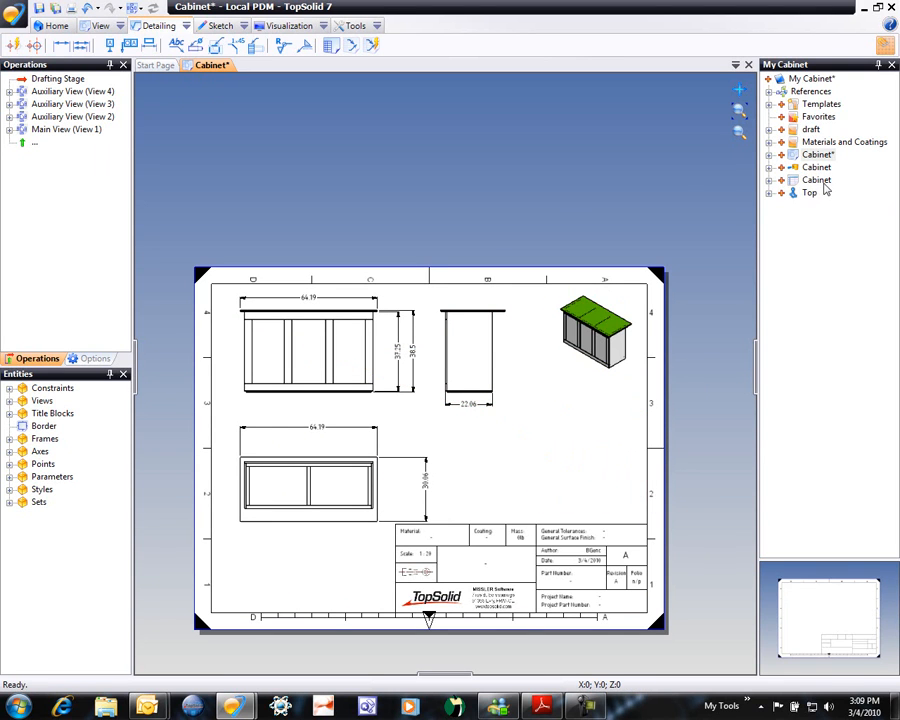
Step: Insert the Cabinet bill of material table directly above the title block, spanning from the General Tolerances cell's left corner to the block's right corner
{"action": "left_click", "coordinate": [822, 184]}
{"action": "mouse_move", "coordinate": [826, 186]}
{"action": "left_mouse_down"}
{"action": "mouse_move", "coordinate": [679, 227]}
{"action": "mouse_move", "coordinate": [558, 231]}
{"action": "left_mouse_up"}
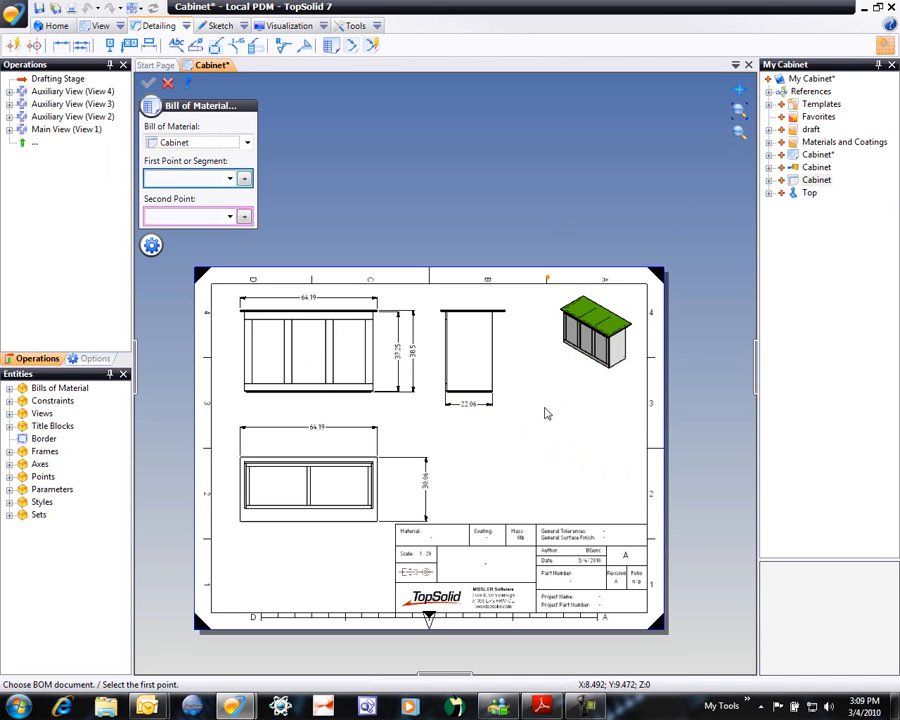
{"action": "left_click", "coordinate": [606, 527]}
{"action": "left_click", "coordinate": [647, 530]}
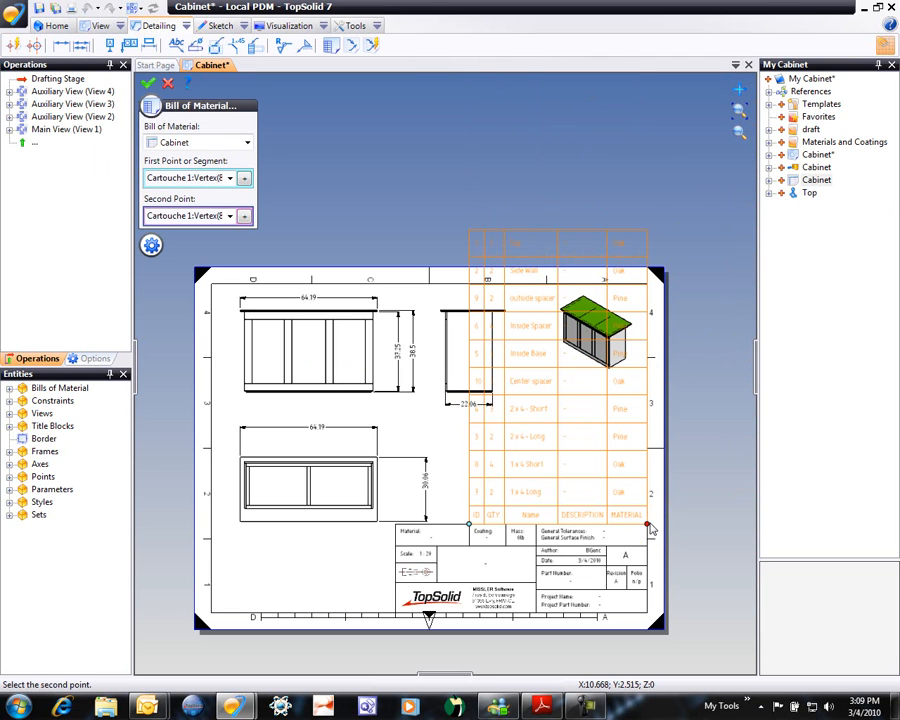
{"action": "left_click", "coordinate": [188, 180]}
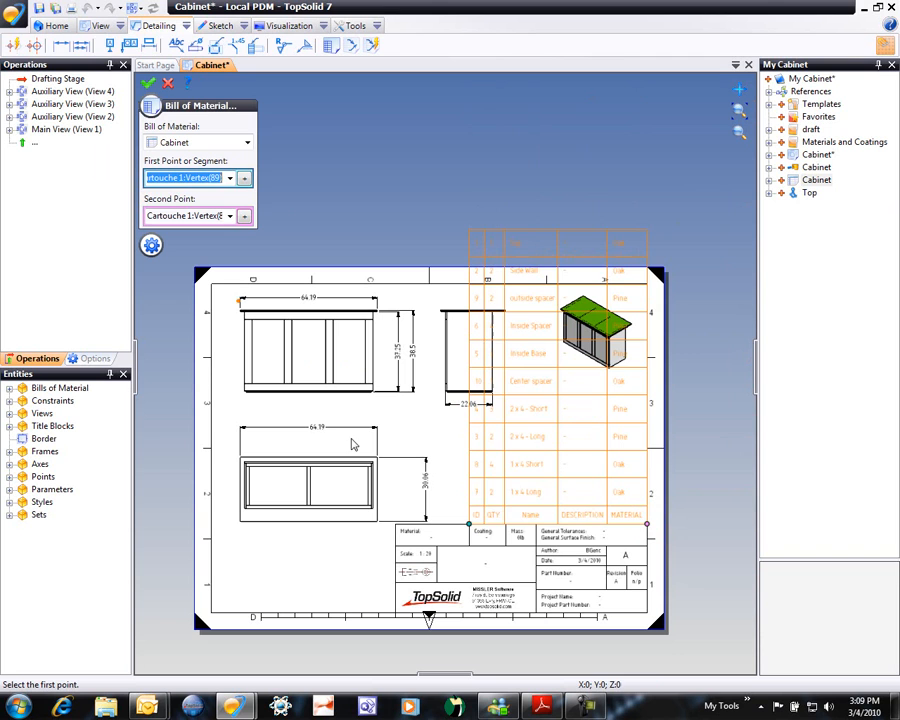
{"action": "left_click", "coordinate": [538, 527]}
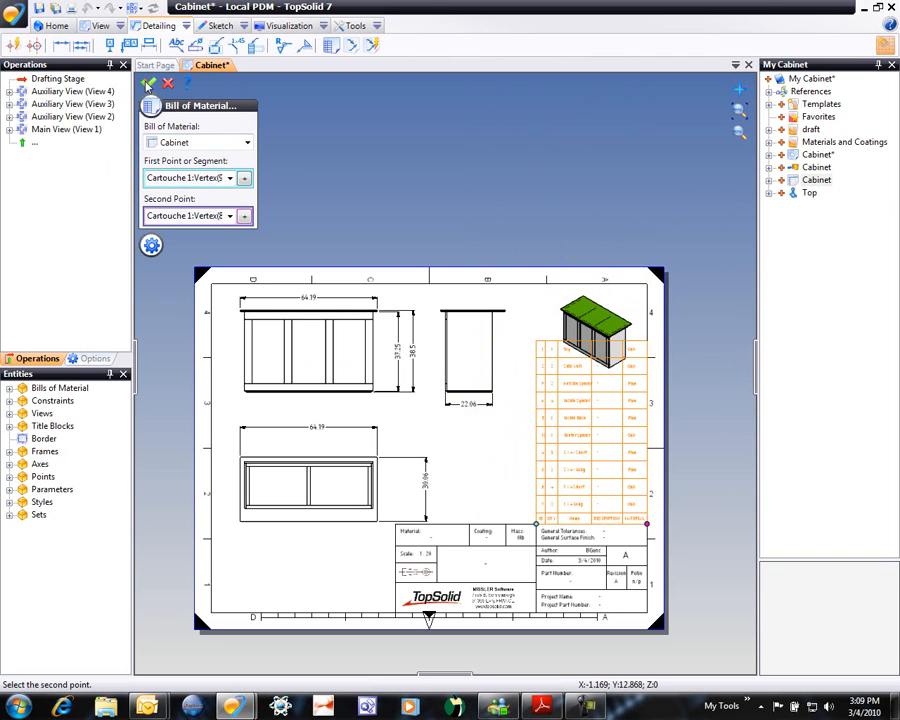
{"action": "left_click", "coordinate": [148, 84]}
Step: Move the shaded isometric view below the side view, beside the bill of material table, check the table's entries, and save the draft
{"action": "left_click_drag", "start_coordinate": [505, 363], "coordinate": [461, 475]}
{"action": "scroll", "coordinate": [570, 440], "scroll_direction": "up", "scroll_amount": 4}
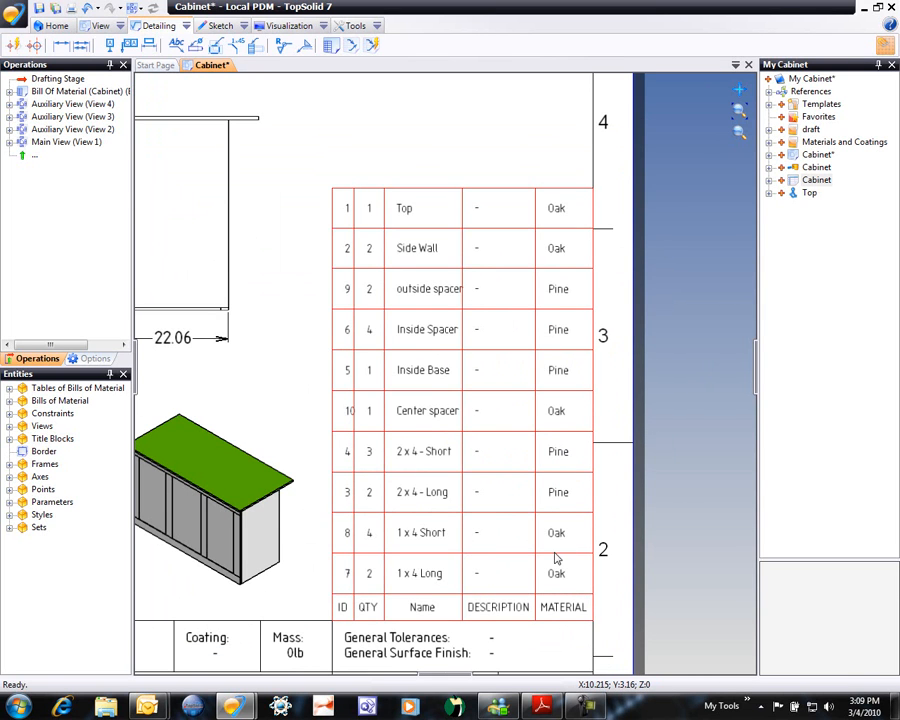
{"action": "scroll", "coordinate": [599, 454], "scroll_direction": "down", "scroll_amount": 5}
{"action": "middle_click_drag", "start_coordinate": [347, 197], "coordinate": [452, 178]}
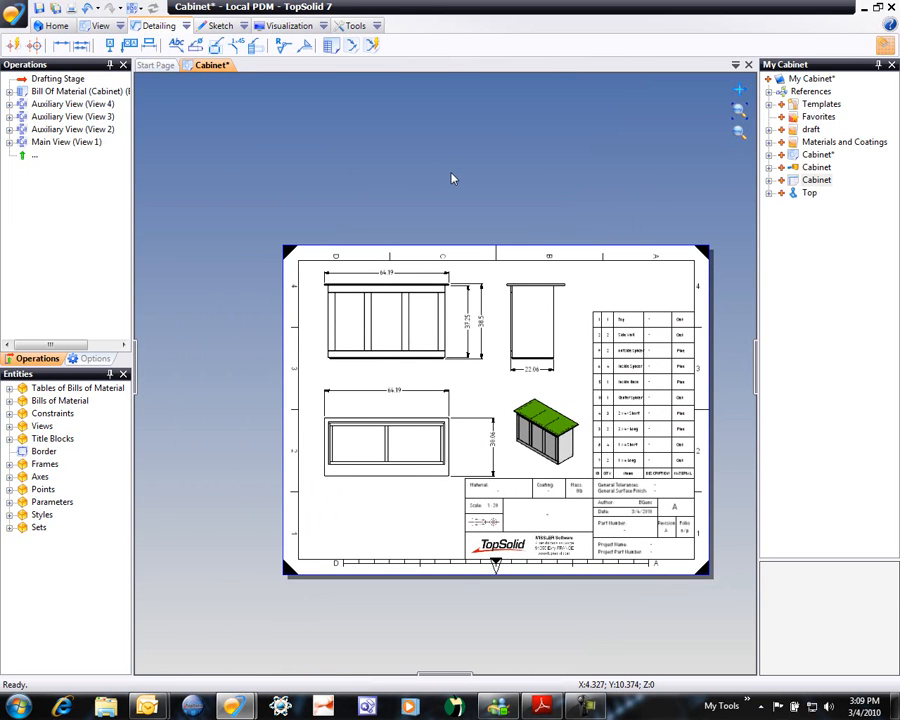
{"action": "key", "text": "ctrl+s"}
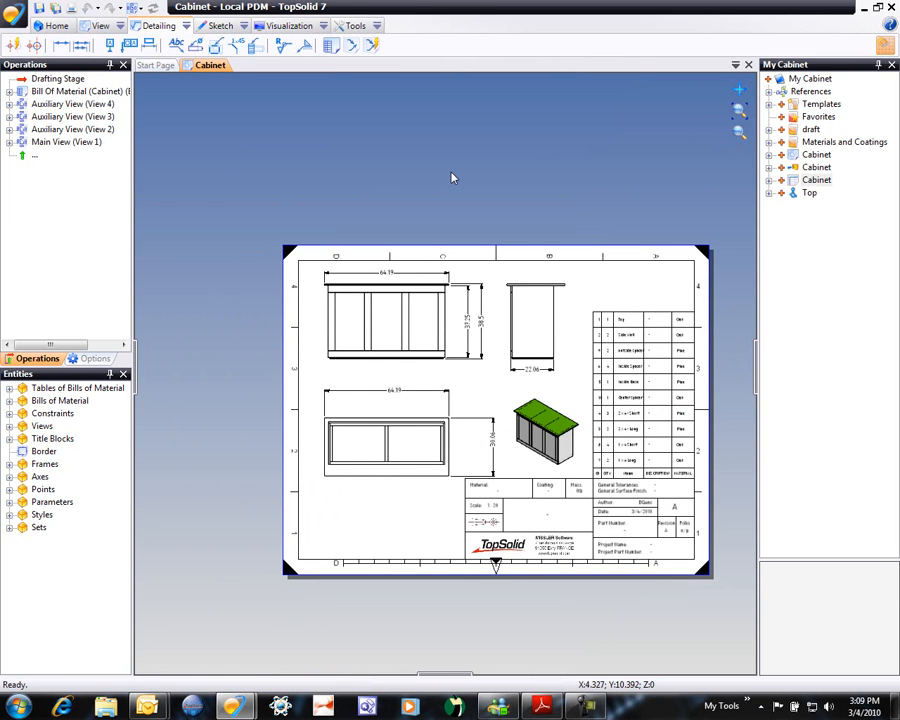